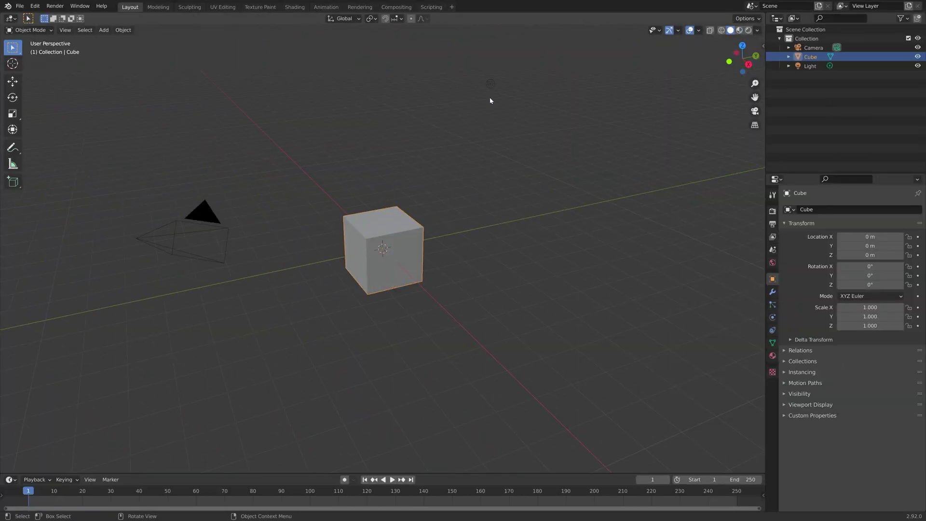
Delete the default light
left_click(489, 83)
key("x")
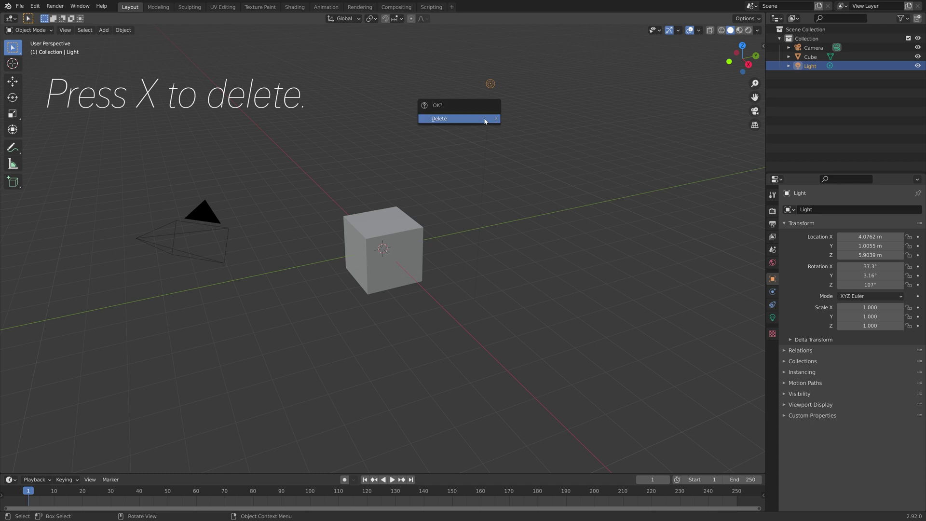
left_click(484, 118)
Add a level-5 Subdivision Surface modifier to the cube and apply it
left_click(385, 235)
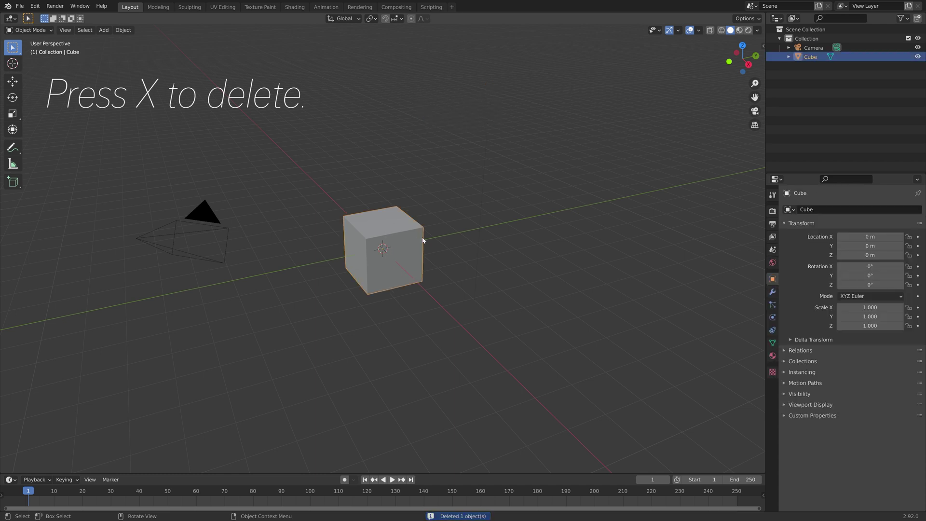
left_click(773, 291)
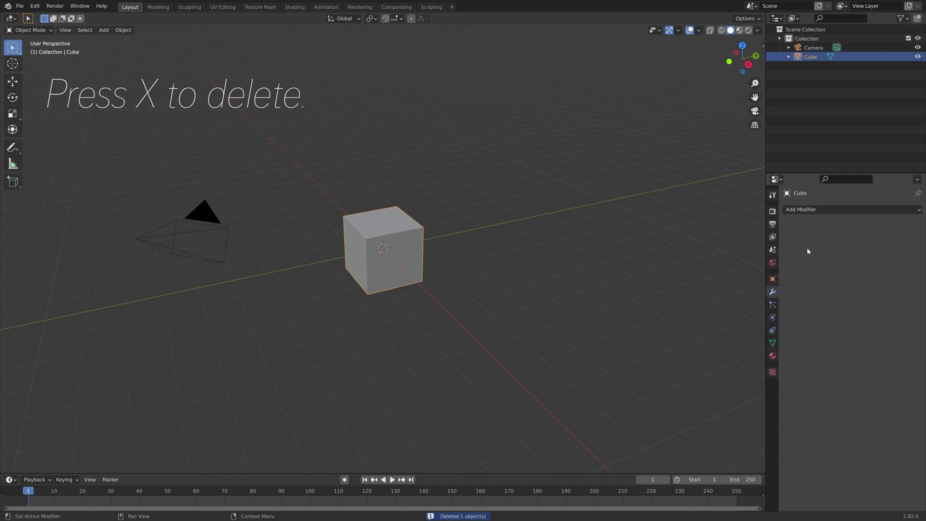
left_click(812, 210)
left_click(761, 375)
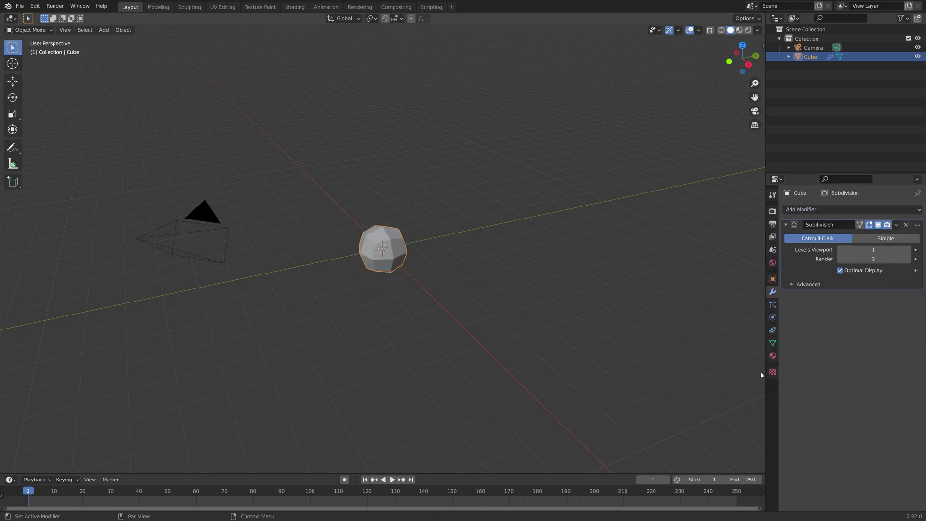
left_click(907, 250)
left_click(907, 250)
left_click(908, 250)
left_click(907, 250)
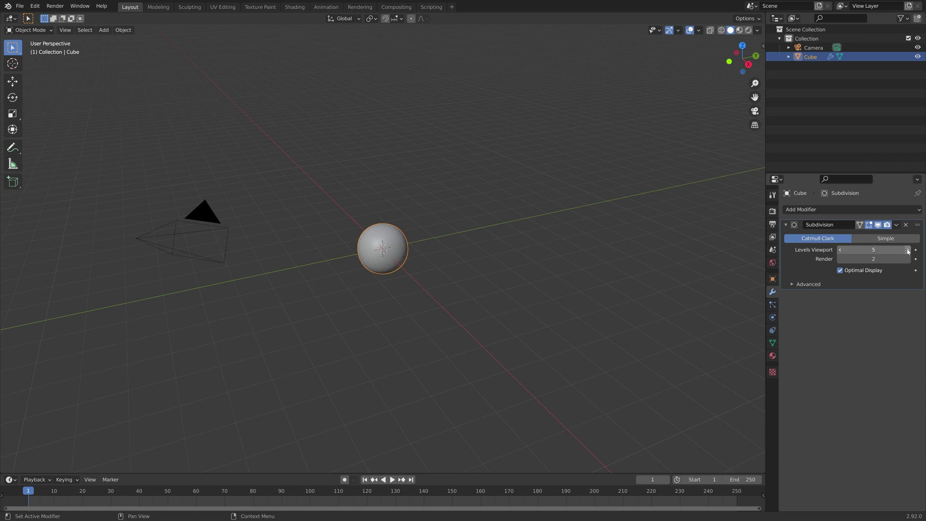
left_click(896, 225)
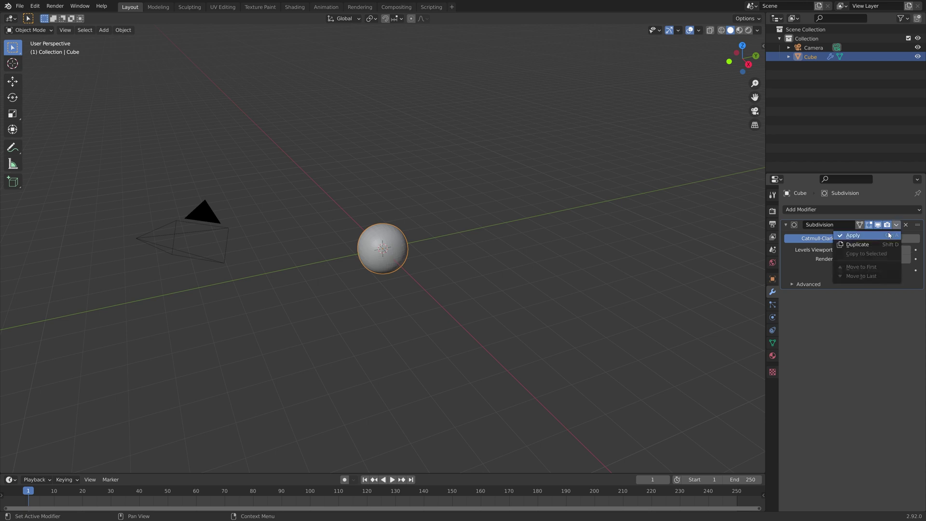
left_click(889, 235)
Make the mesh perfectly round with To Sphere at factor 1 in Edit Mode
scroll(464, 240, "up", 6)
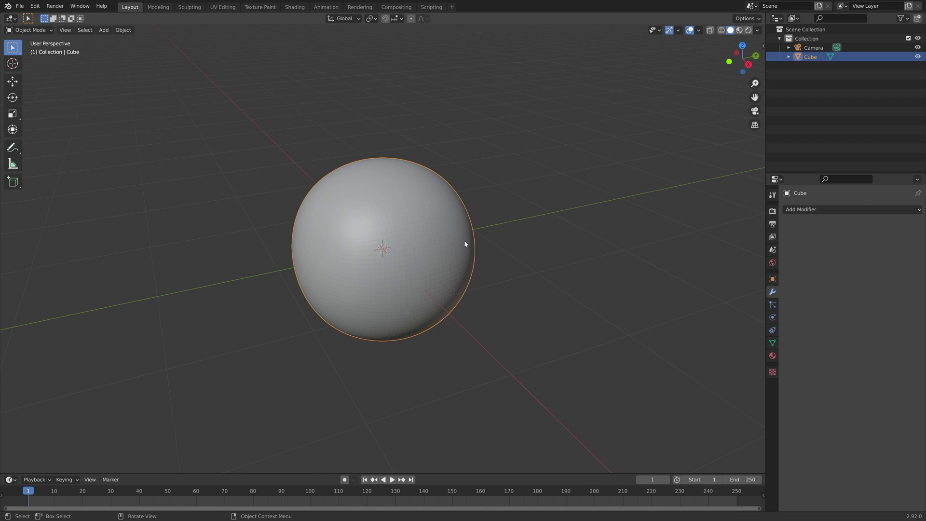
key("Tab")
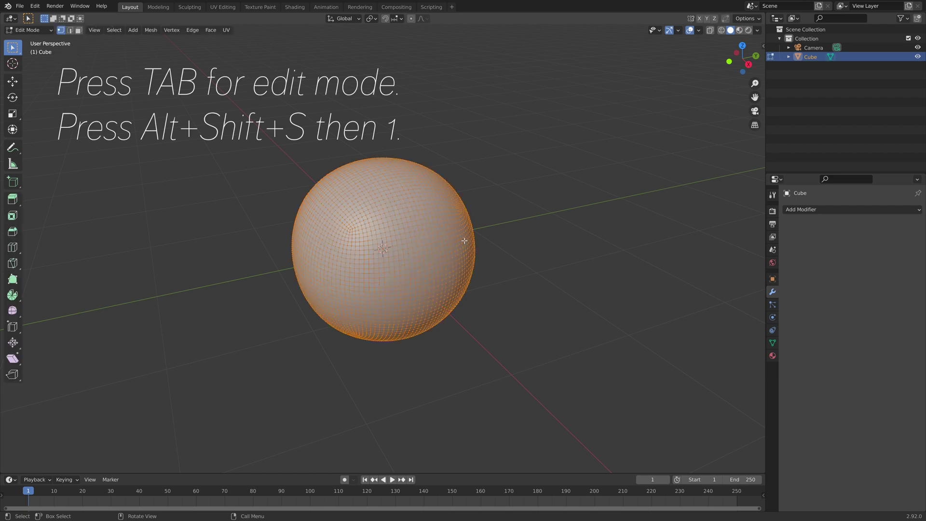
key("alt+shift+s")
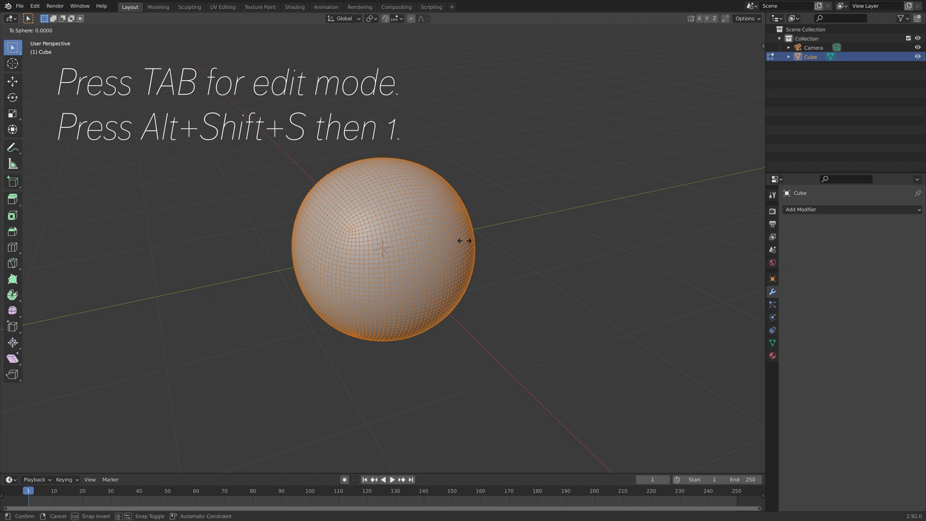
key("1")
key("Return")
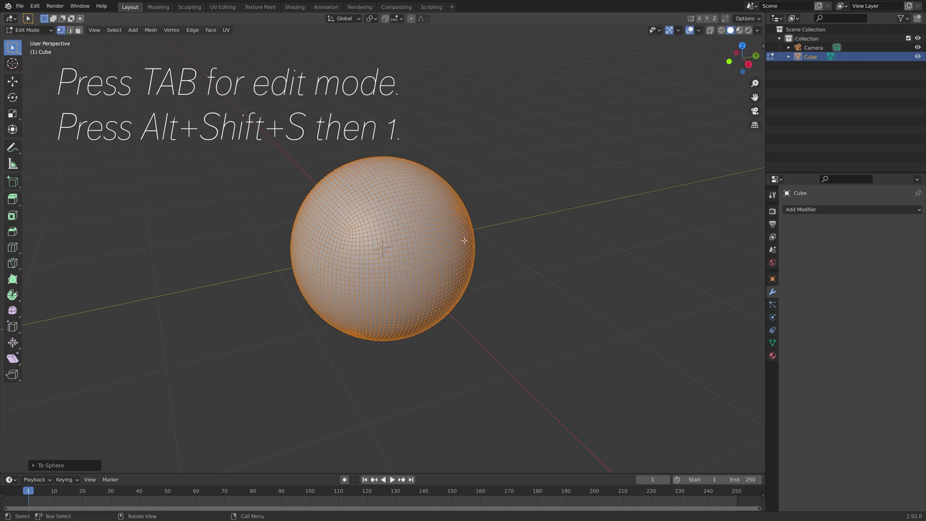
key("Tab")
Apply Shade Smooth to the sphere
scroll(444, 236, "down", 6)
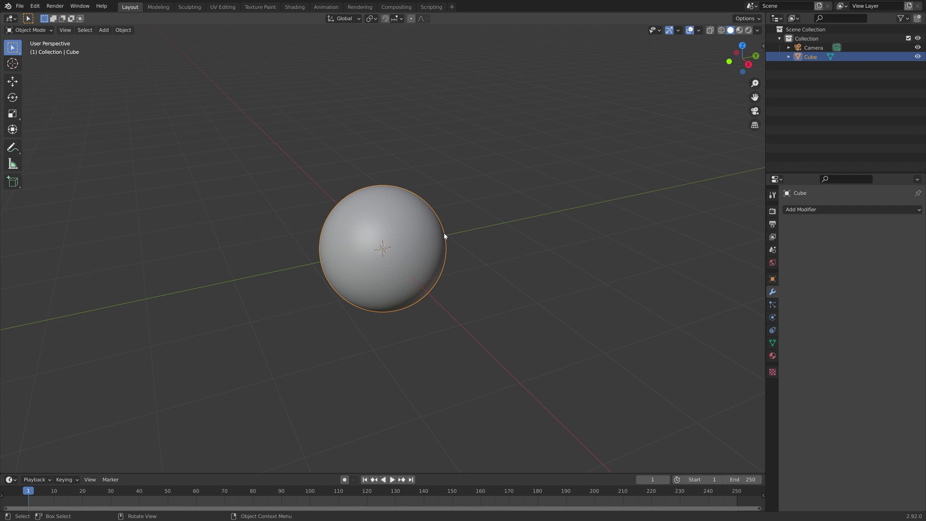
scroll(444, 236, "up", 3)
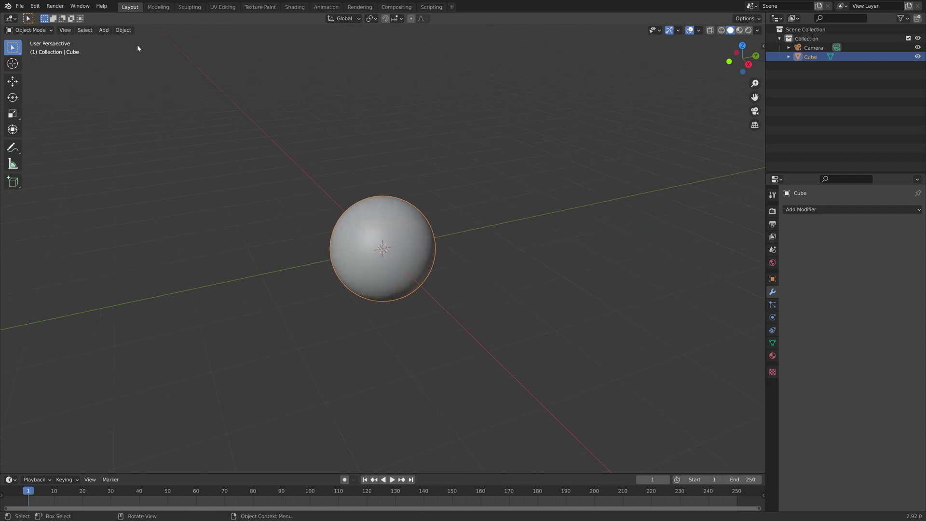
left_click(123, 30)
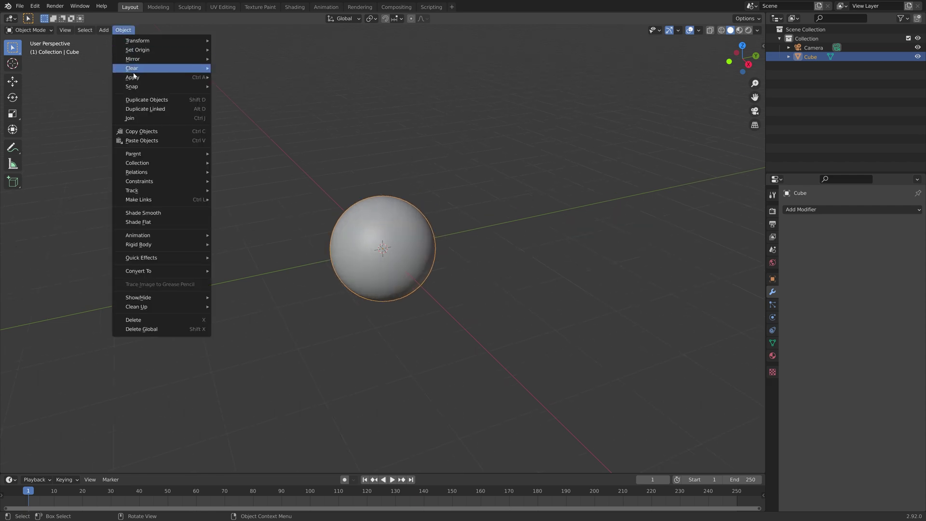
left_click(153, 212)
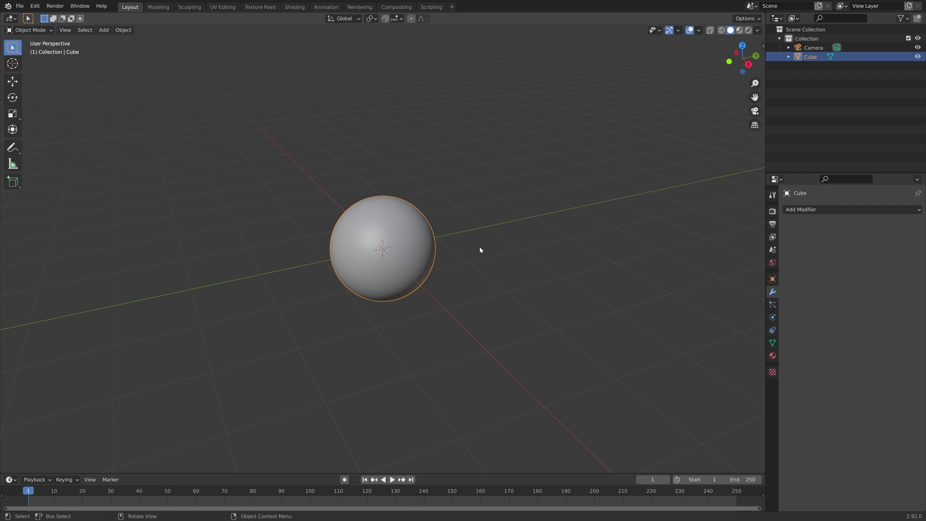
Enable Dynamic Paint on the sphere with type Brush and add the brush settings
left_click(772, 319)
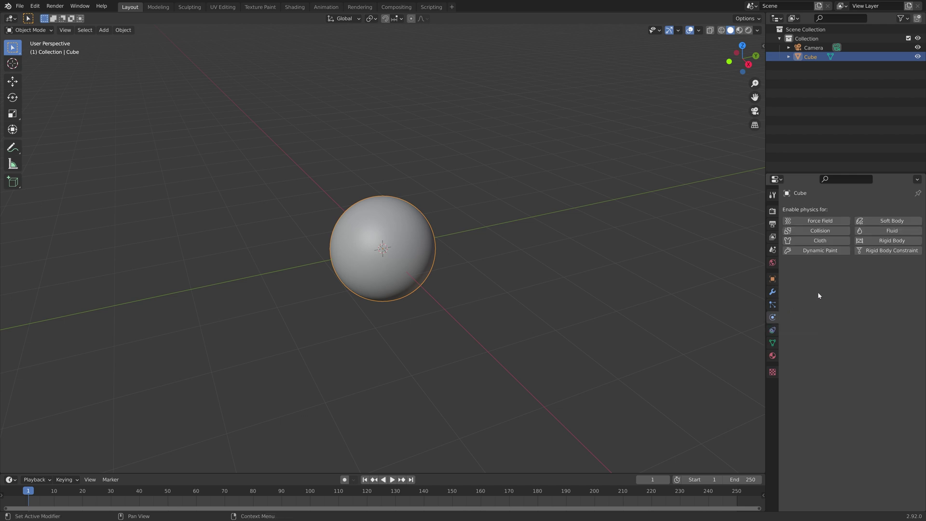
left_click(832, 251)
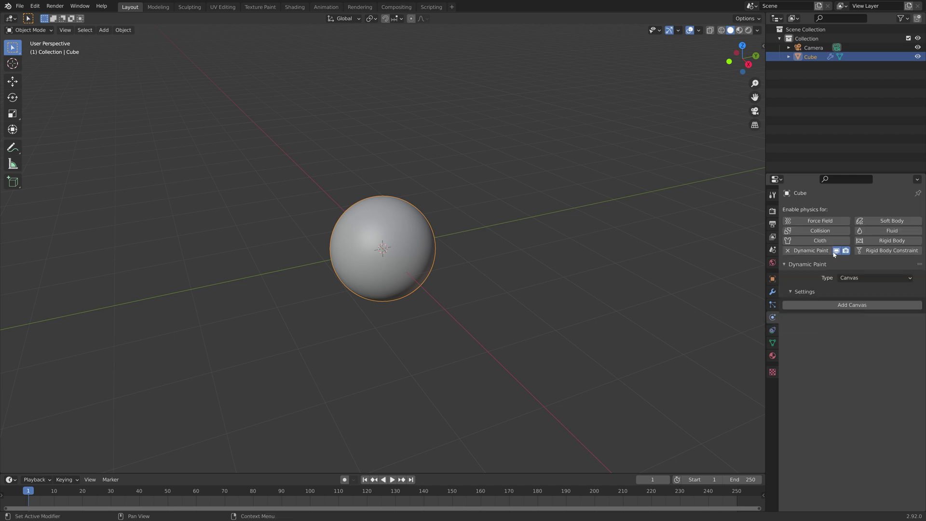
left_click(849, 280)
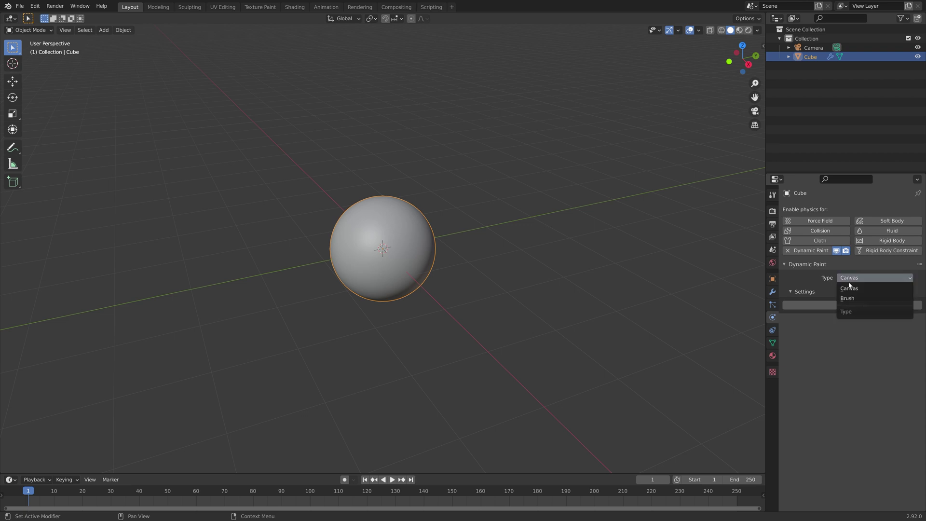
left_click(850, 300)
left_click(850, 303)
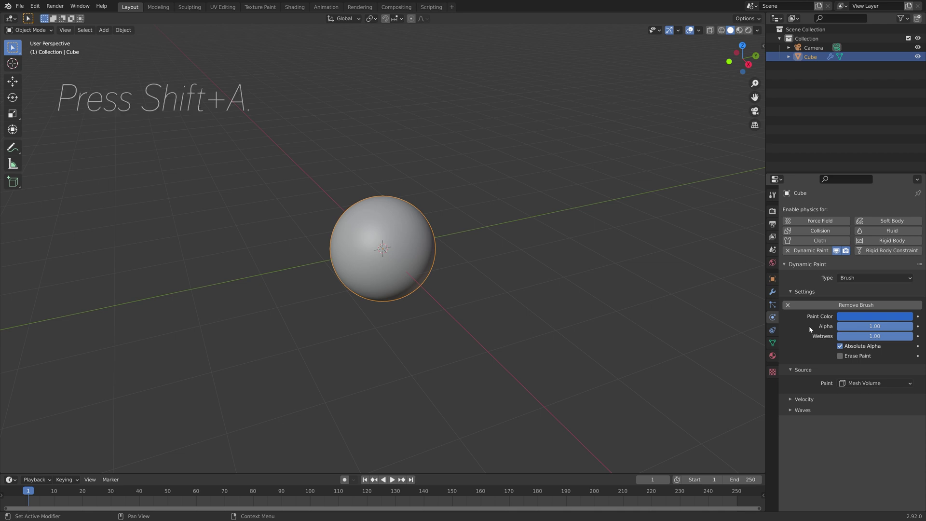
Add a plane and scale it up around the sphere
key("shift+a")
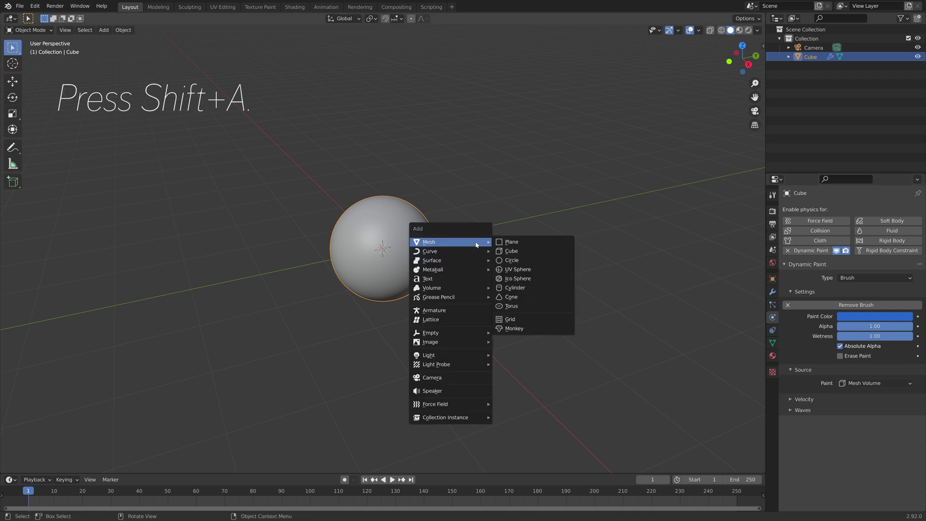
left_click(499, 243)
scroll(478, 248, "down", 3)
key("s")
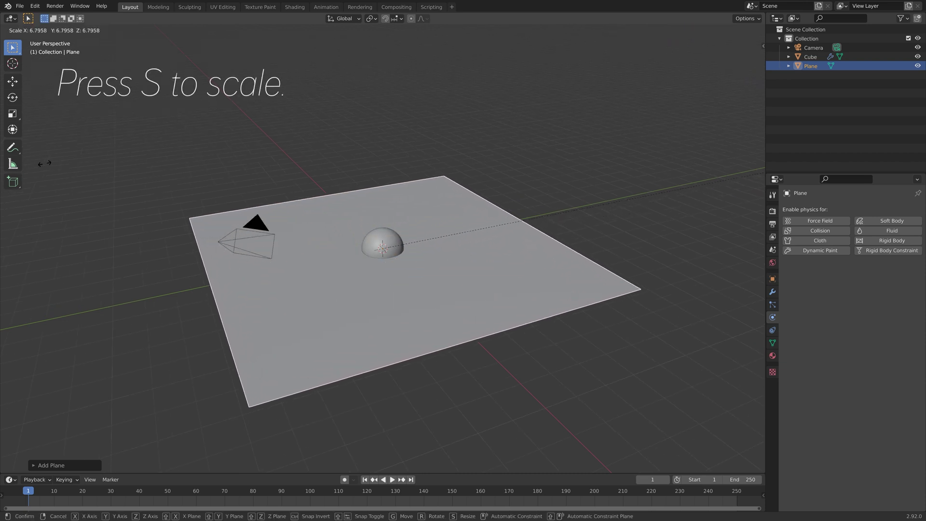
left_click(176, 207)
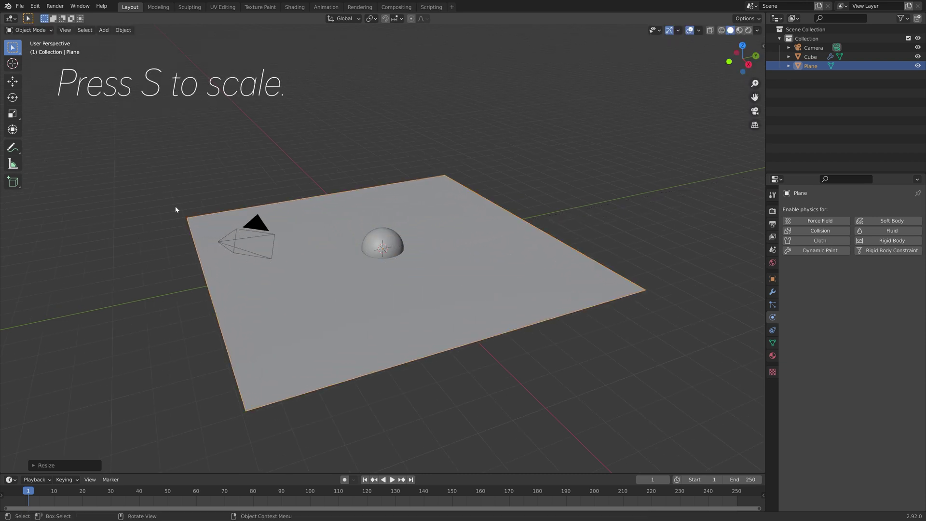
Subdivide the plane's mesh with 100 cuts
key("Tab")
right_click(362, 216)
left_click(361, 216)
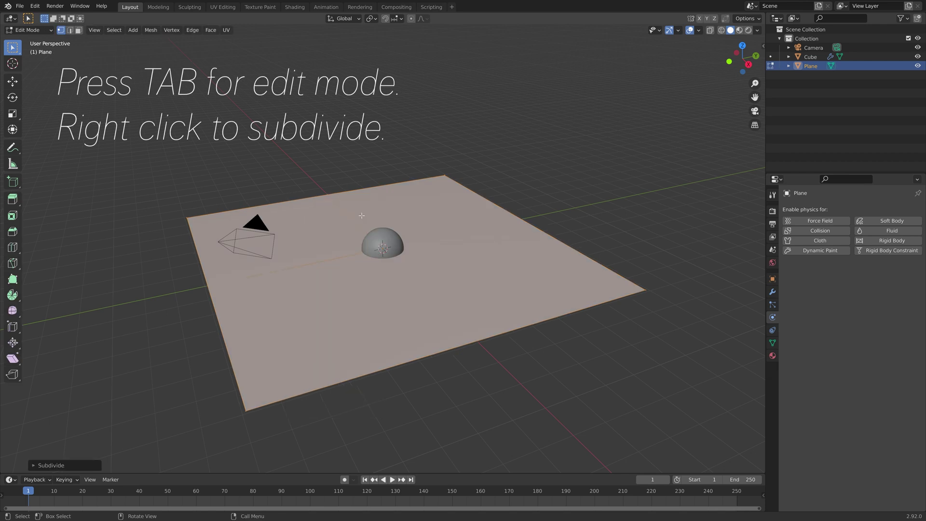
left_click(51, 465)
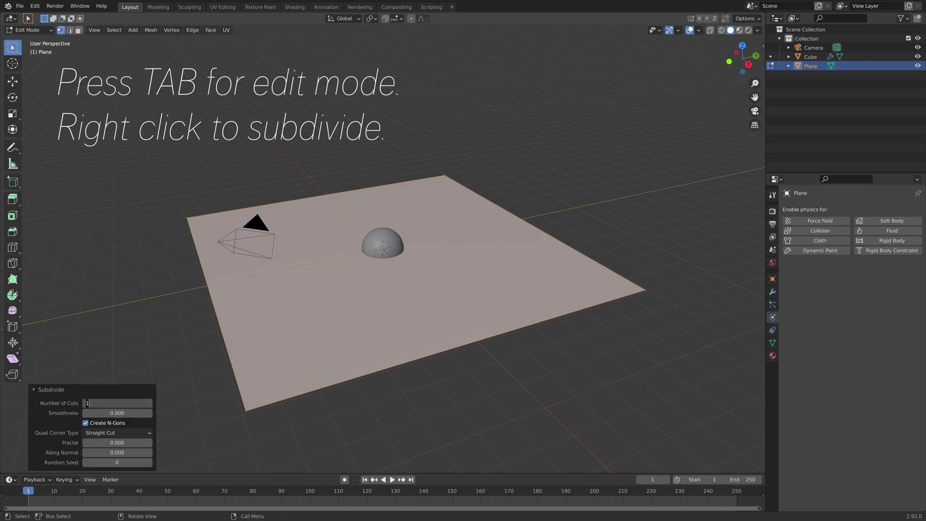
left_click(117, 402)
type("100")
key("Return")
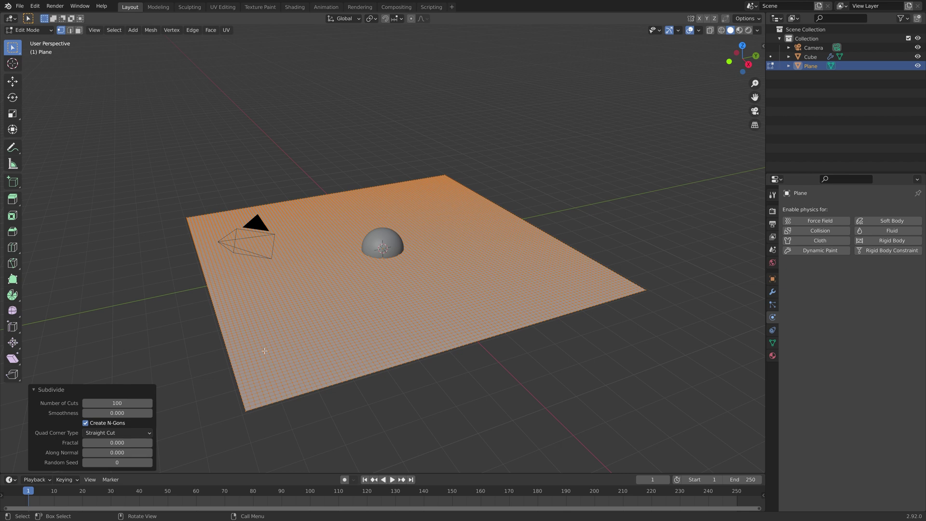
Make the plane a Dynamic Paint canvas
key("Tab")
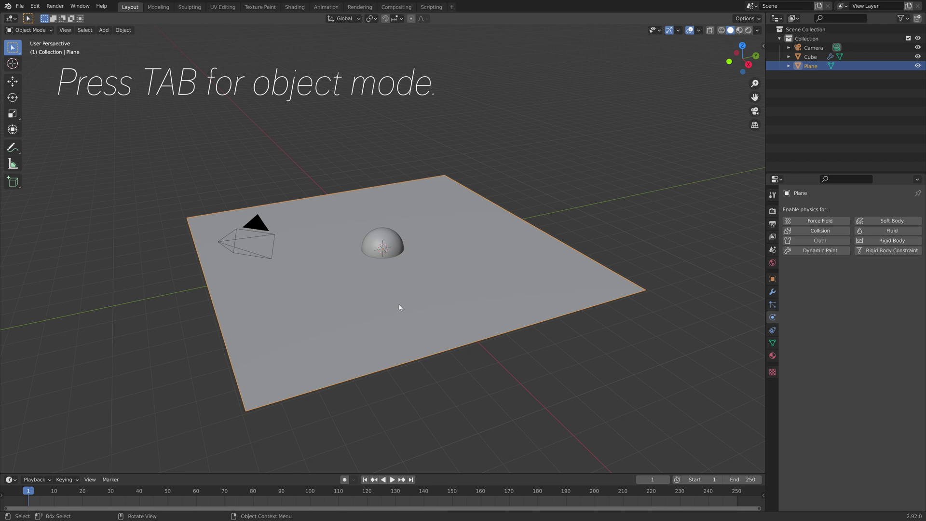
left_click(820, 250)
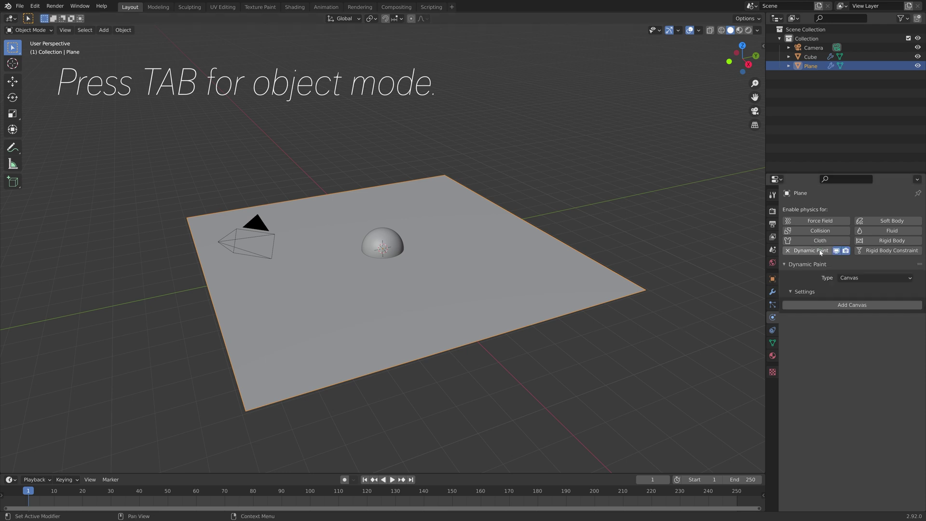
left_click(850, 305)
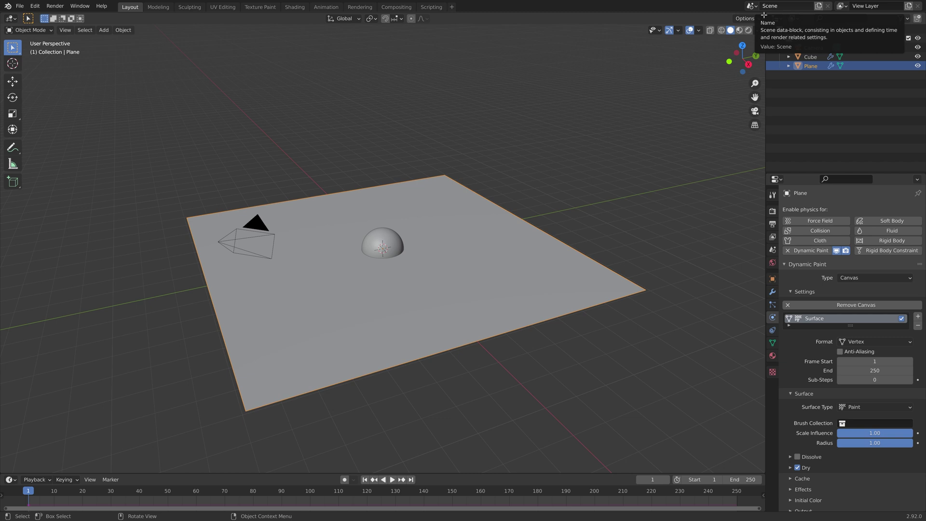
Split the 3D view and turn the right area into the Video Sequencer
left_click_drag(763, 16, 429, 18)
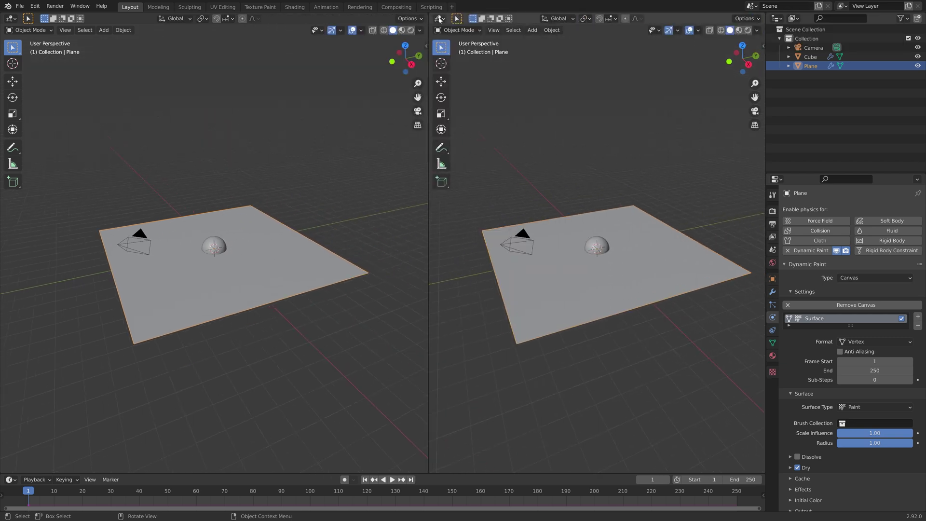
left_click(440, 20)
left_click(466, 113)
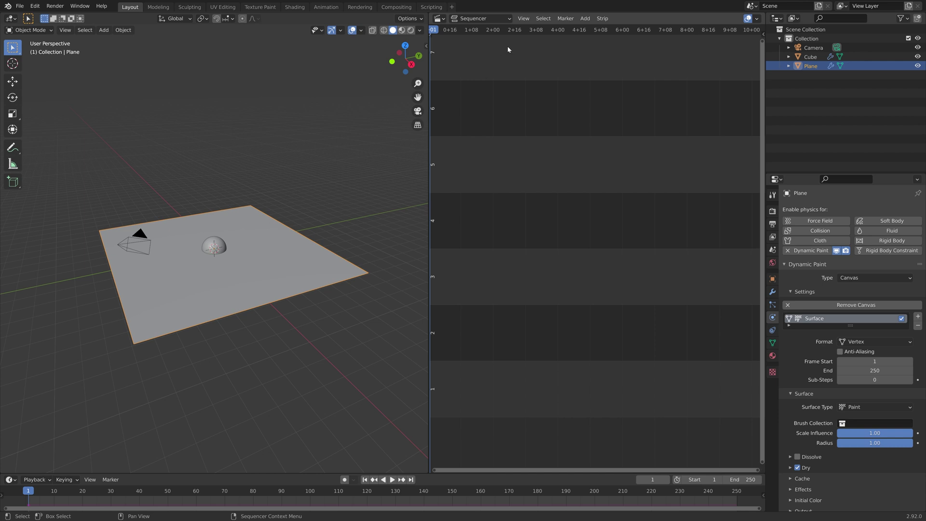
Add Midnight Bounce.mp3 from Downloads as a sound strip
left_click(585, 19)
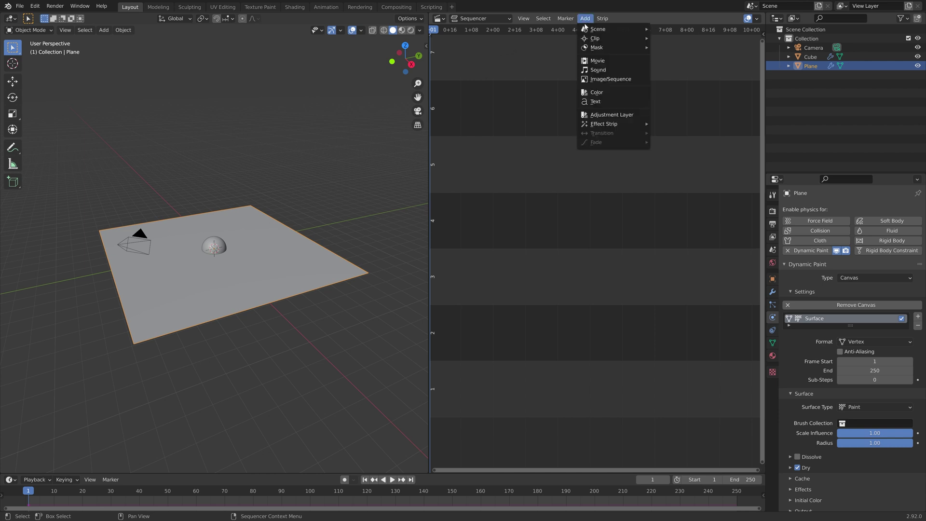
left_click(598, 70)
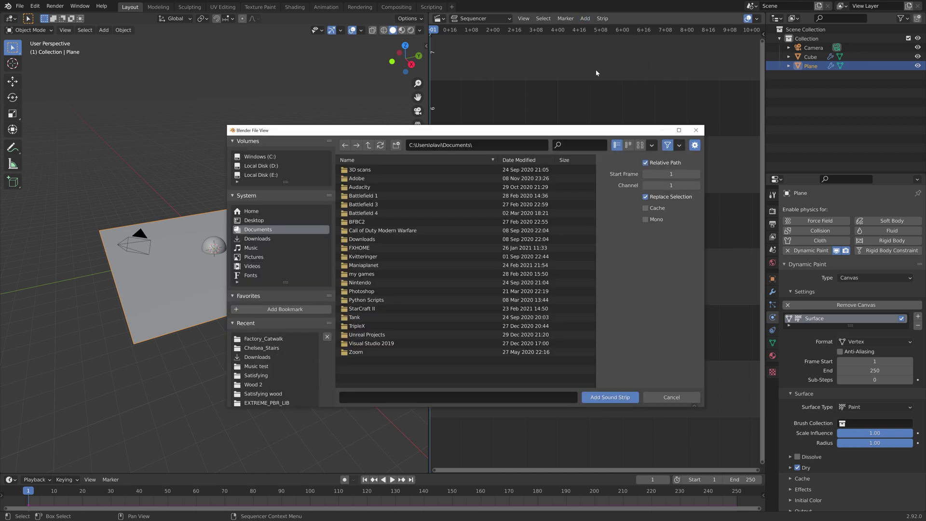
left_click(282, 356)
scroll(446, 292, "down", 8)
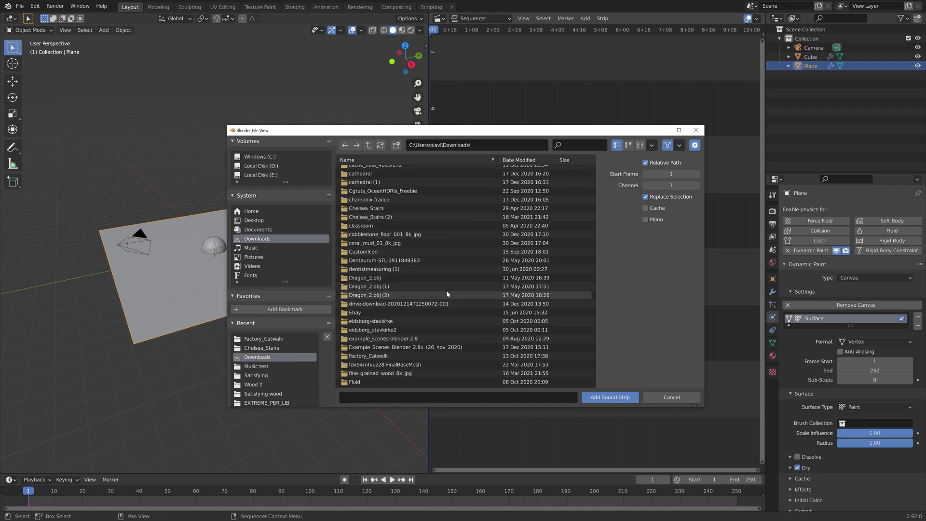
scroll(447, 292, "down", 20)
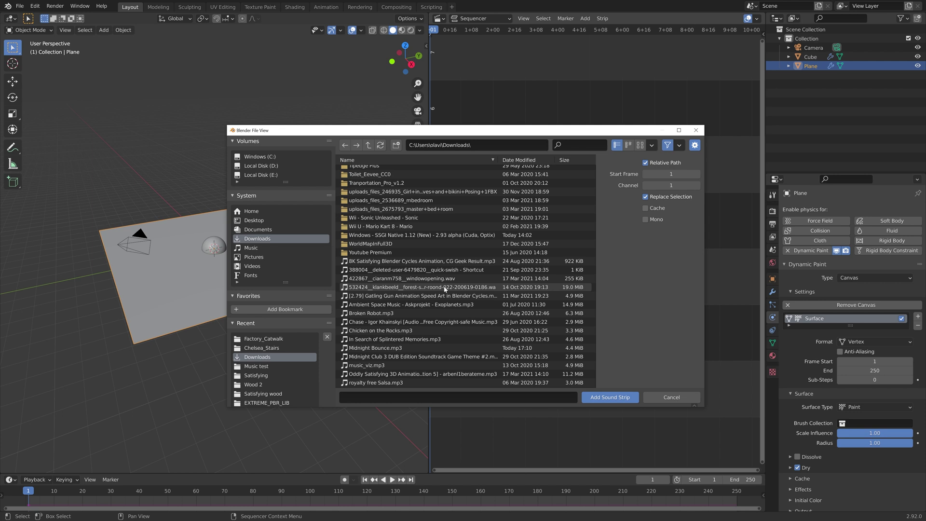
left_click(434, 348)
left_click(609, 397)
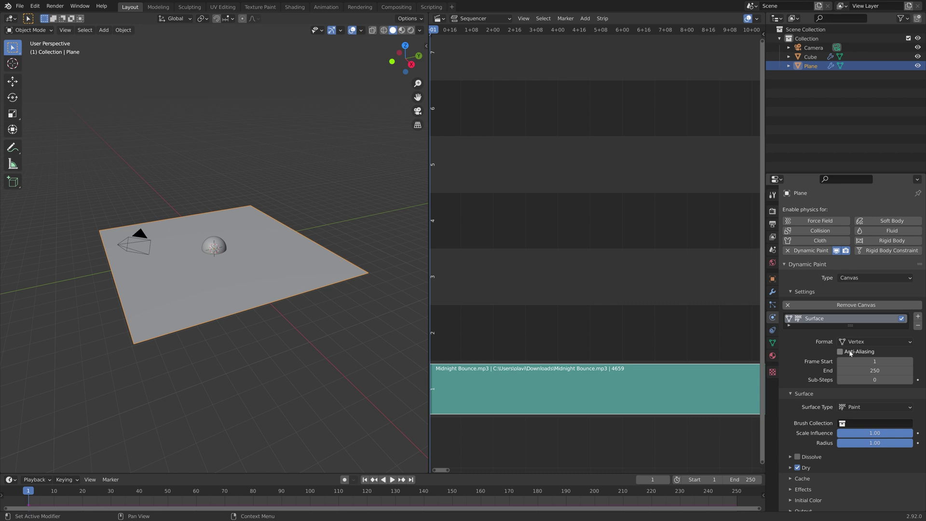
Set both the Dynamic Paint end frame and the scene end frame to 4659
left_click(874, 371)
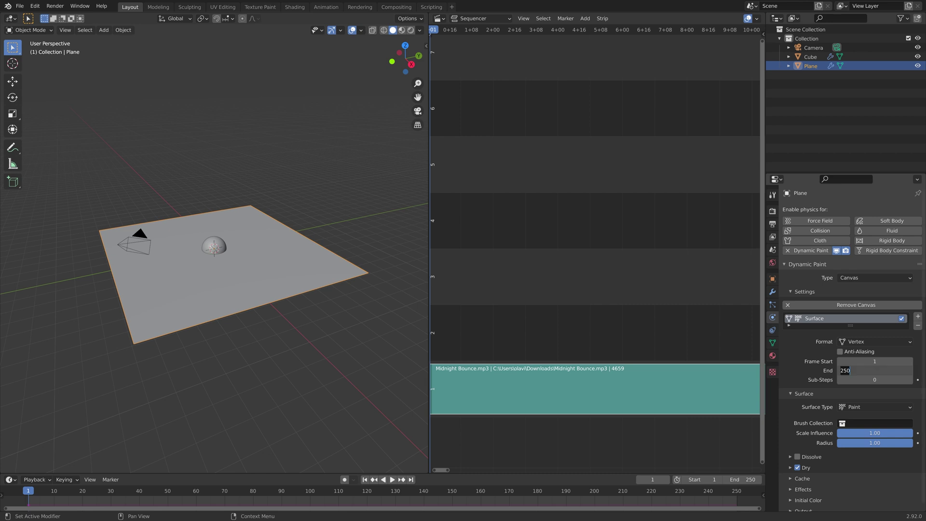
type("4659")
key("Return")
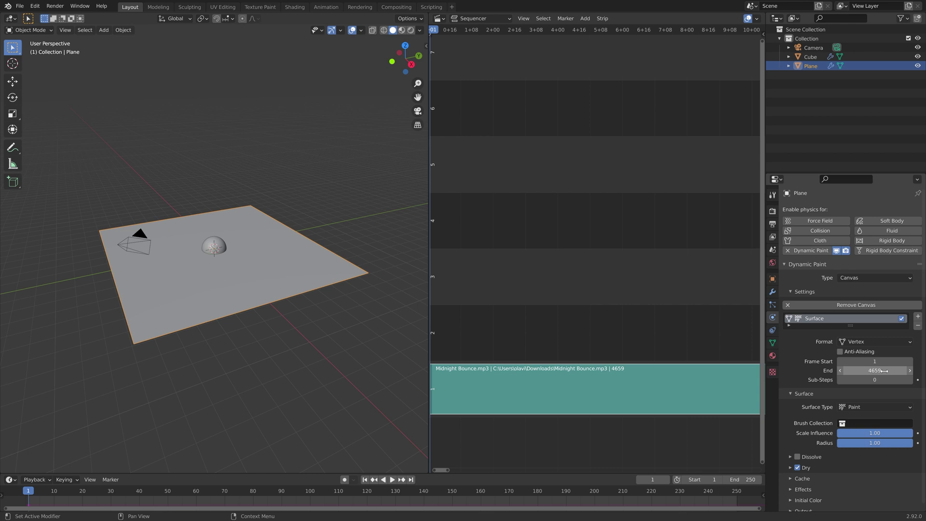
left_click(743, 480)
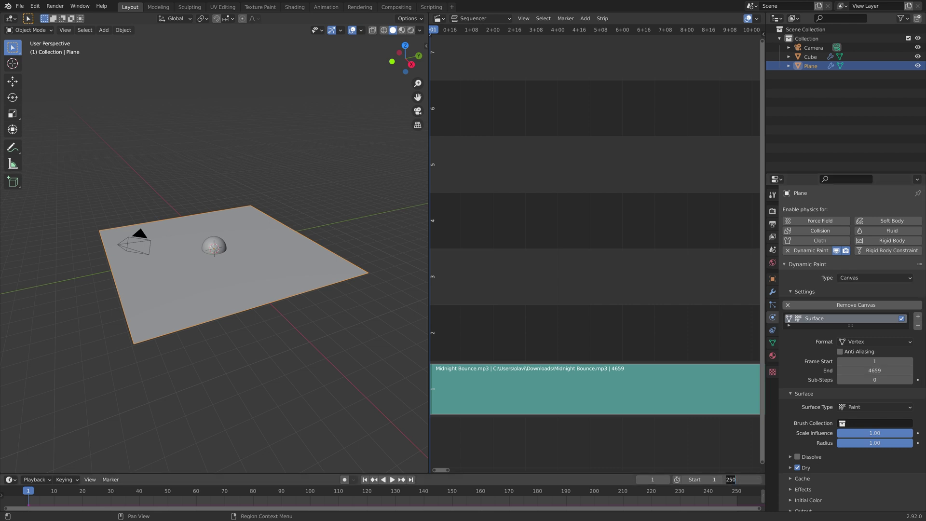
type("4659")
key("Return")
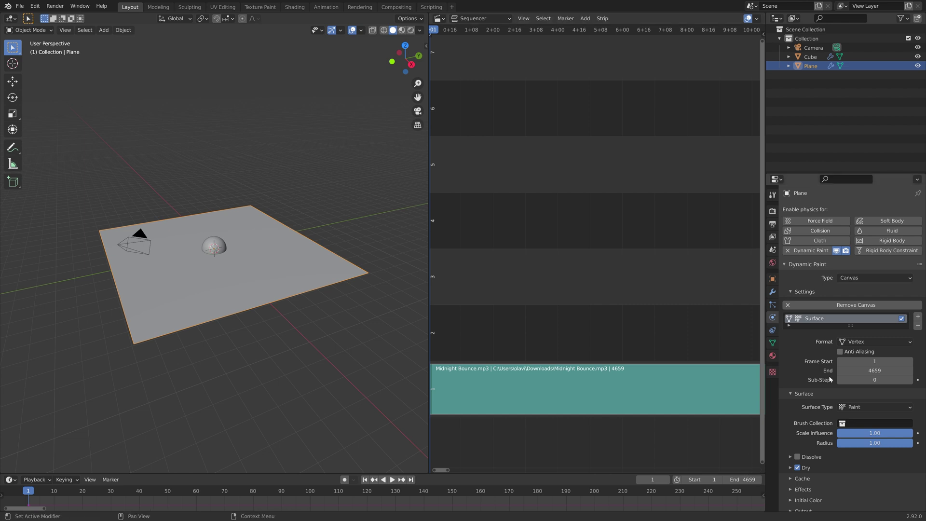
Change the canvas surface type to Waves and expand the Cache settings
left_click(858, 408)
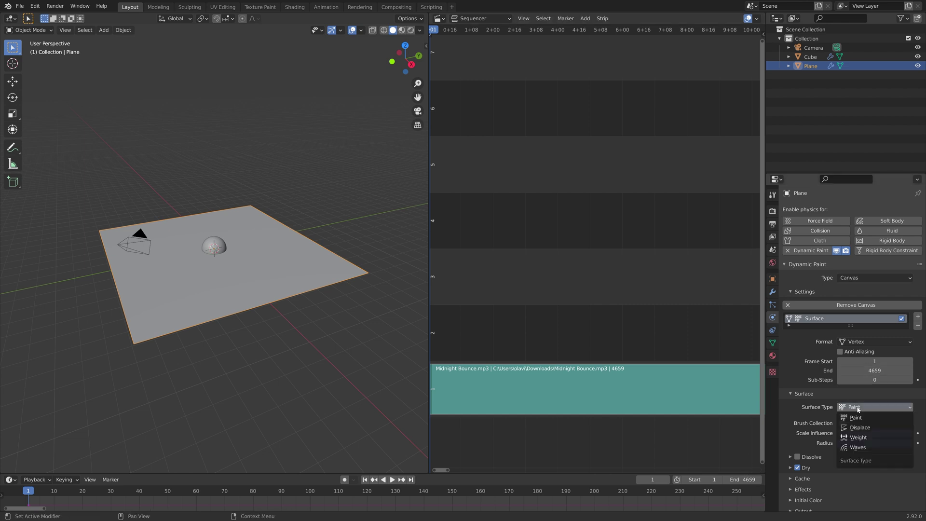
left_click(857, 446)
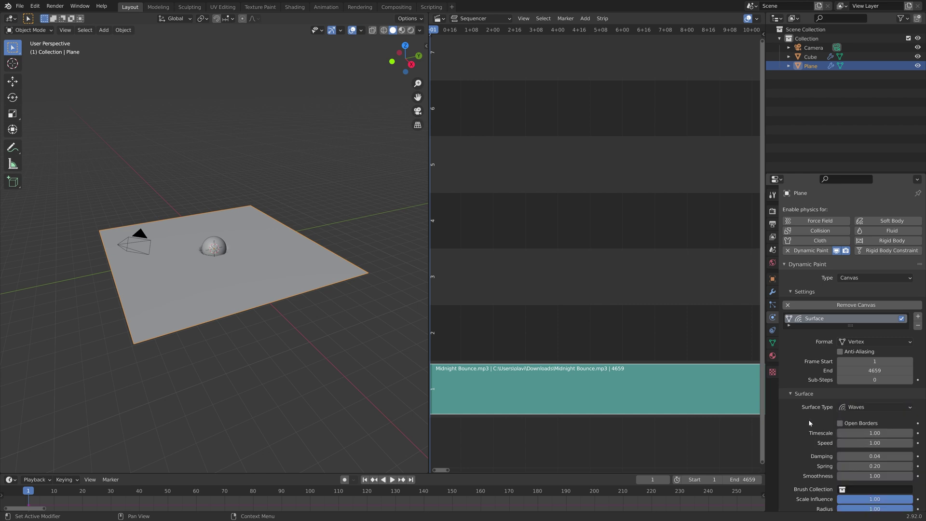
scroll(810, 422, "down", 1)
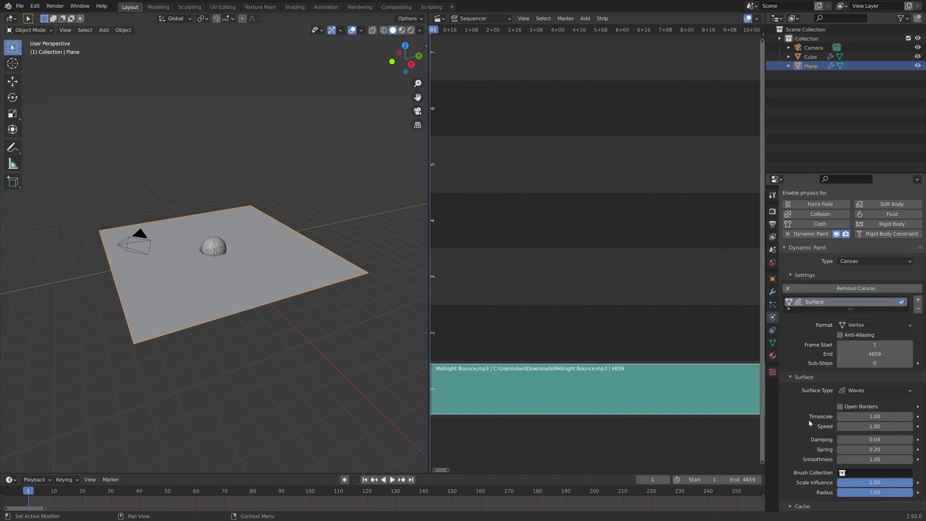
left_click(793, 507)
scroll(798, 460, "down", 5)
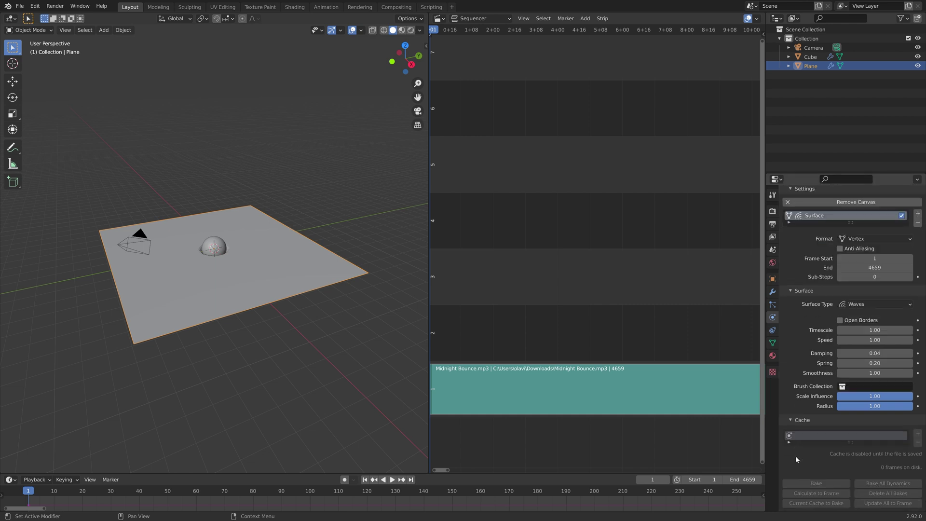
Save the project as tut.blend in D:\Blender\Music test\
left_click(20, 5)
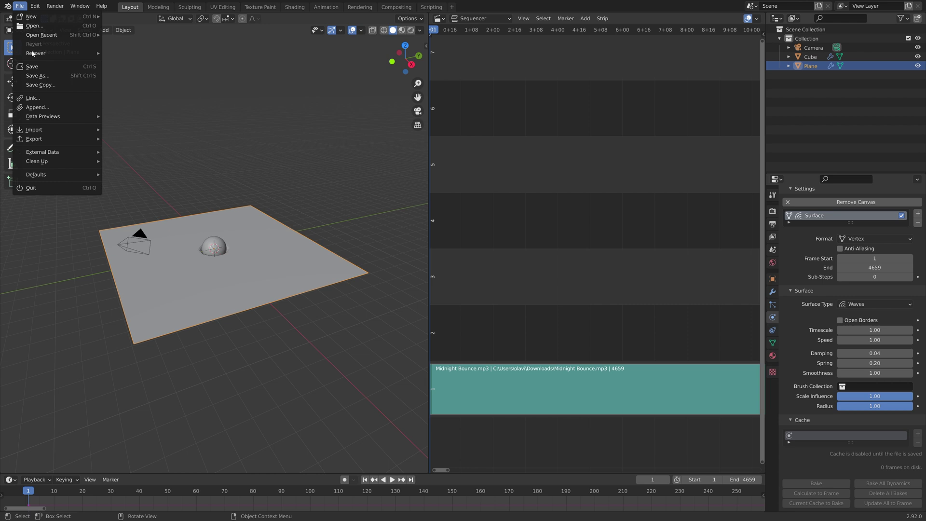
left_click(31, 76)
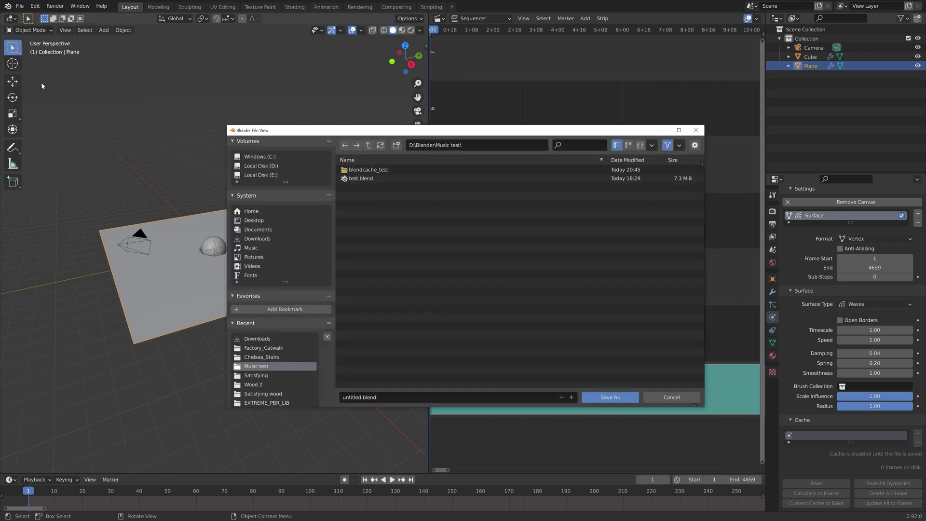
left_click(403, 397)
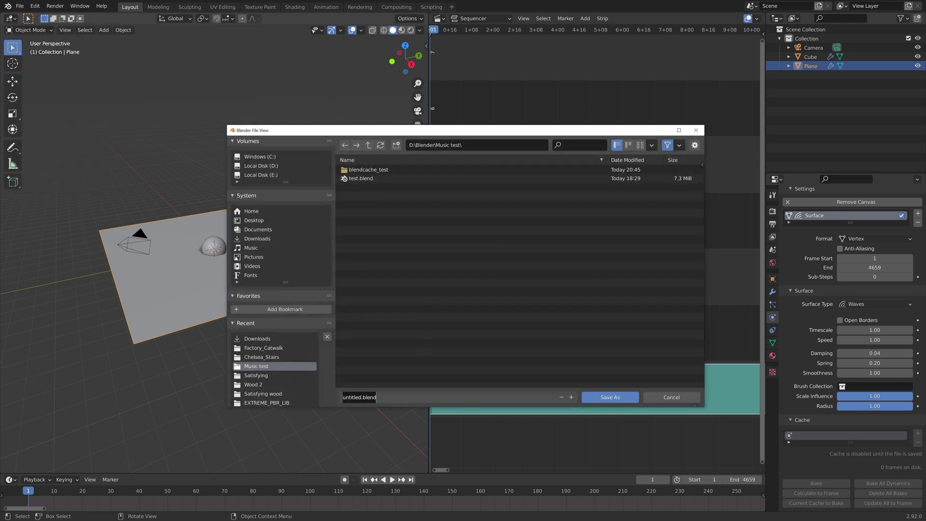
type("tut")
key("Return")
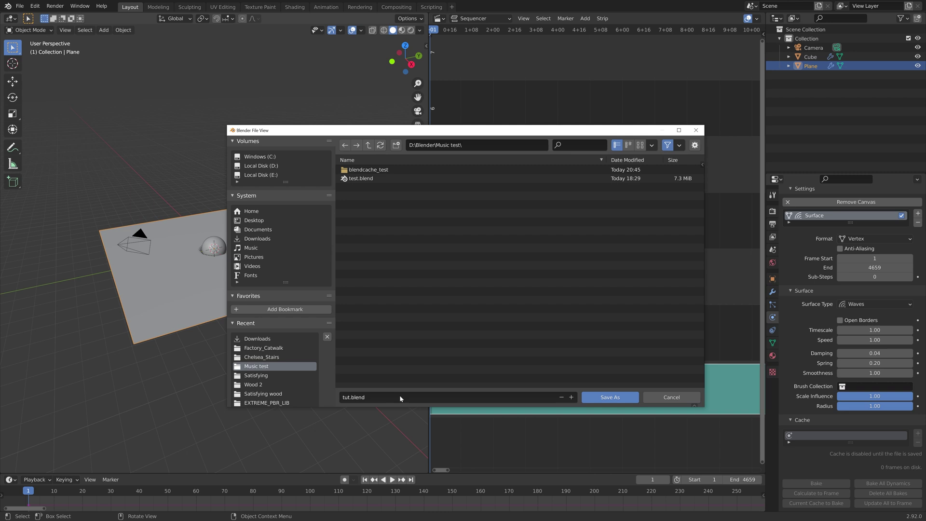
left_click(611, 397)
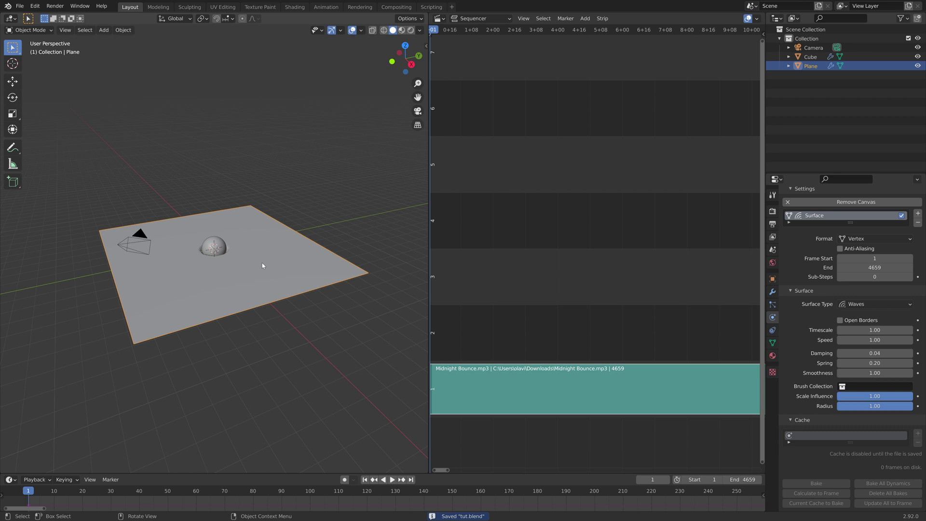
Insert a location keyframe on the sphere
left_click(213, 245)
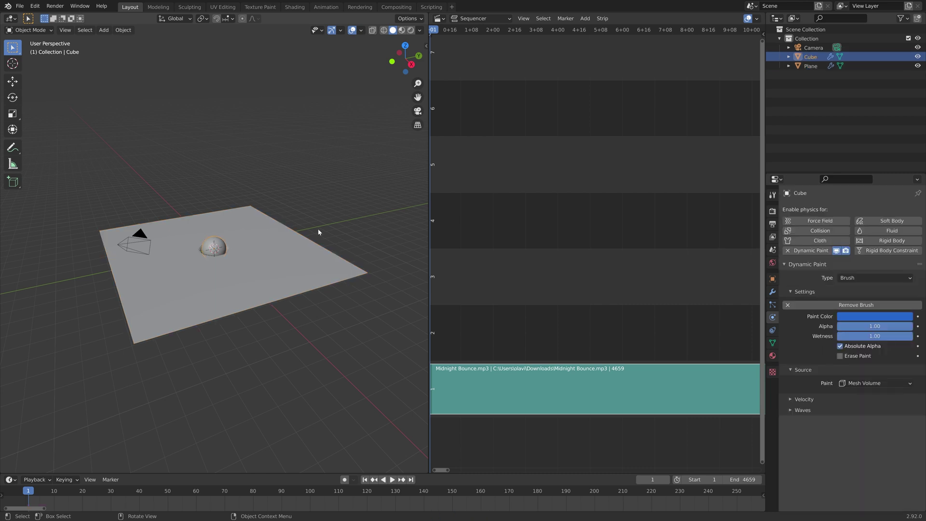
key("n")
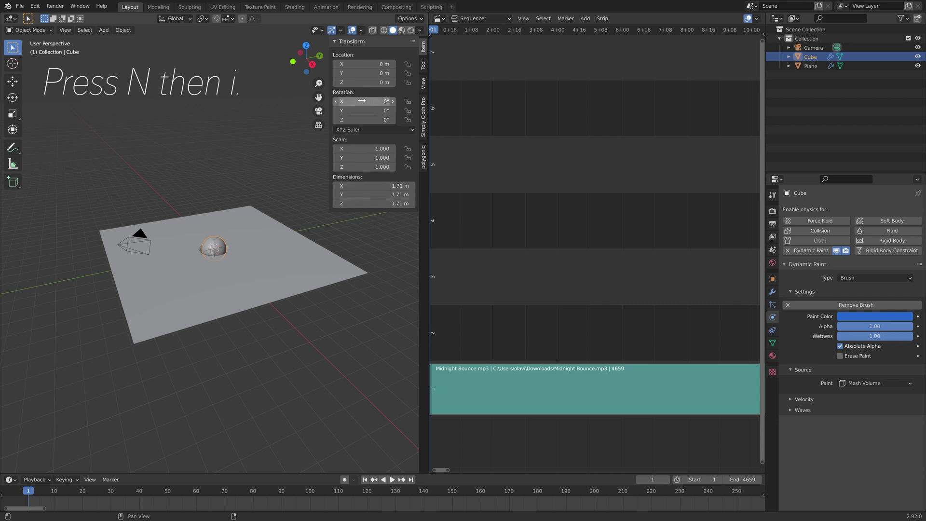
key("i")
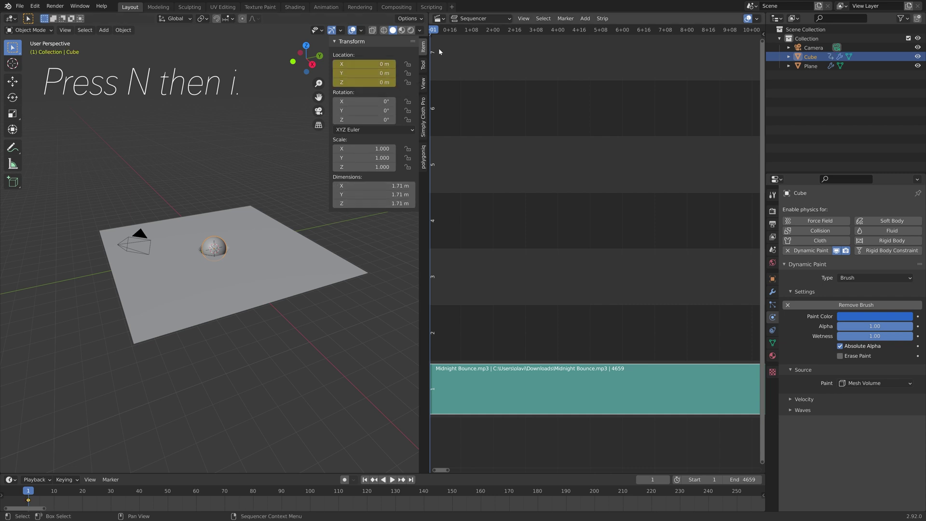
Show the Graph Editor with only the Z Location curve visible
left_click(441, 19)
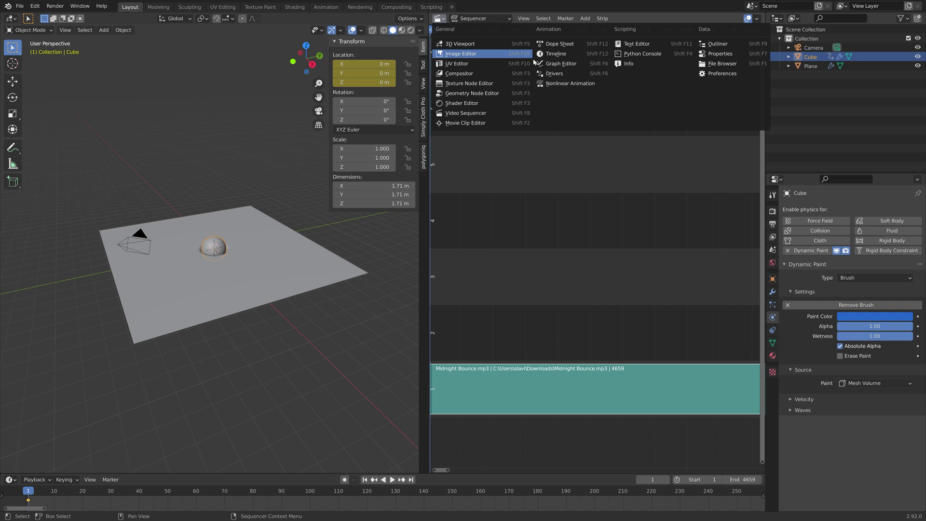
left_click(562, 64)
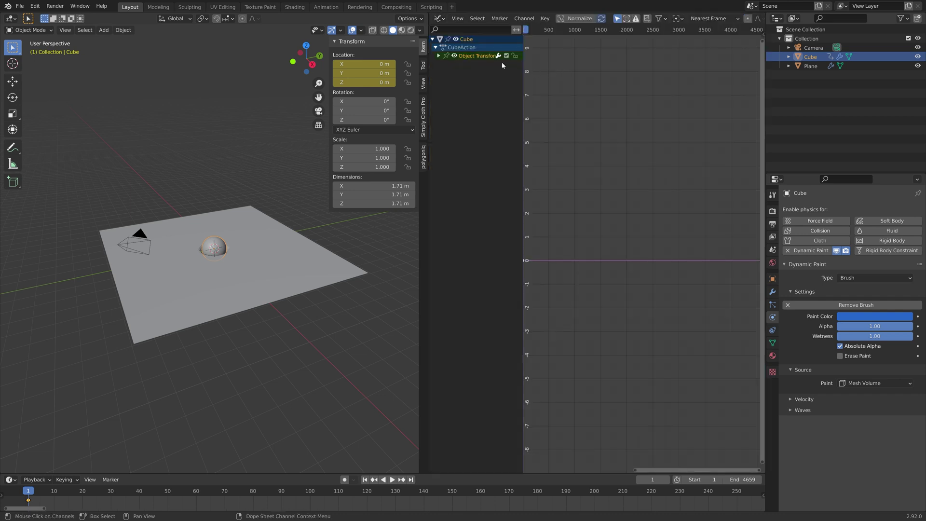
left_click(439, 56)
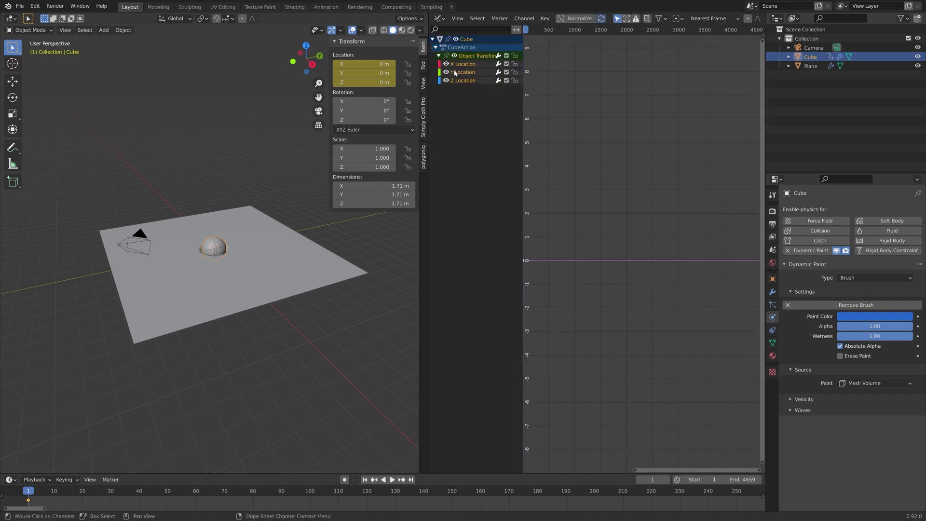
left_click(445, 72)
left_click(445, 65)
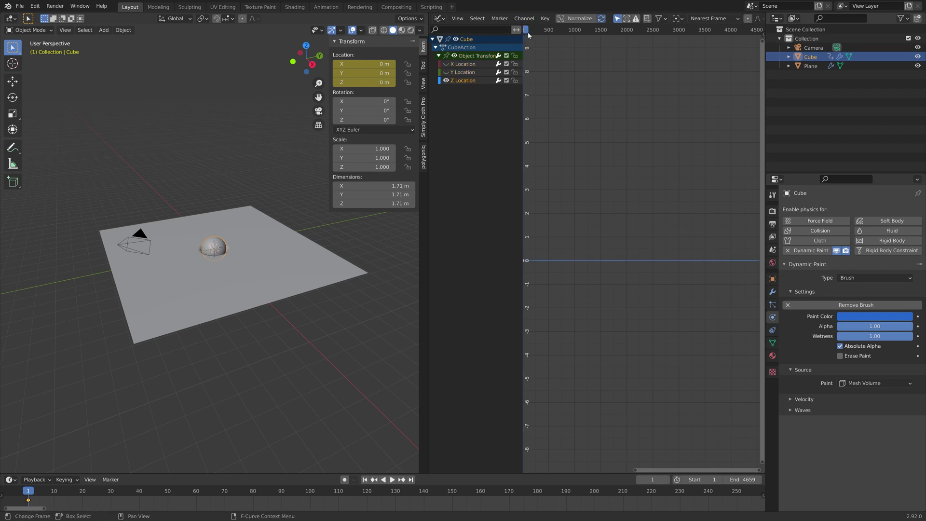
Start Bake Sound to F-Curves and choose Midnight Bounce.mp3 from Downloads
left_click(543, 20)
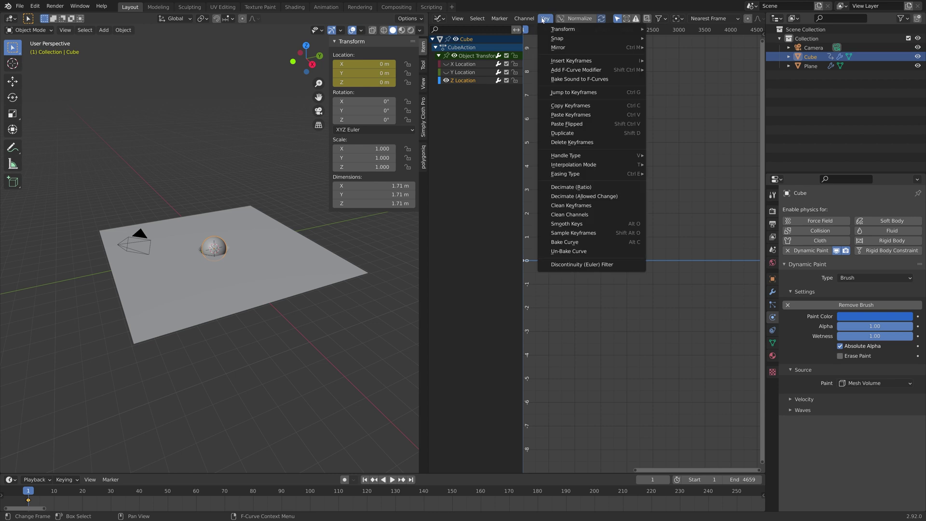
left_click(555, 77)
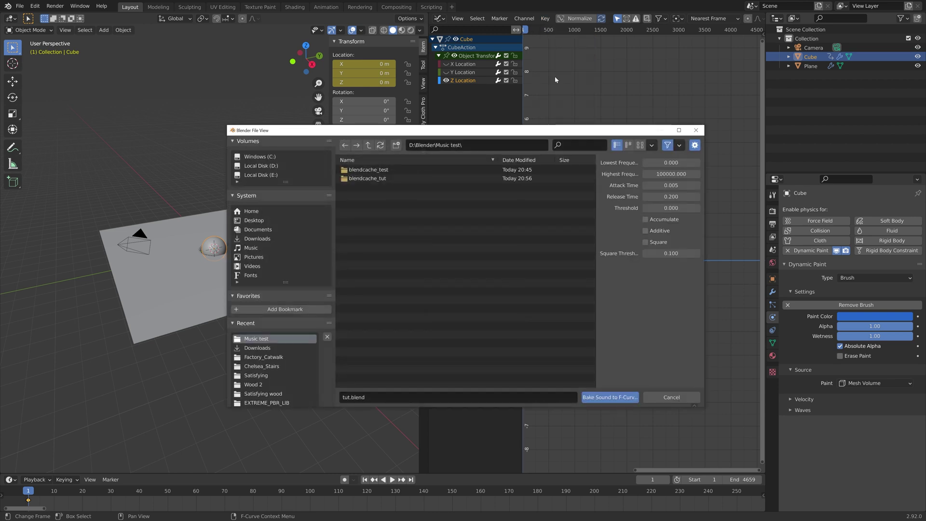
left_click(278, 348)
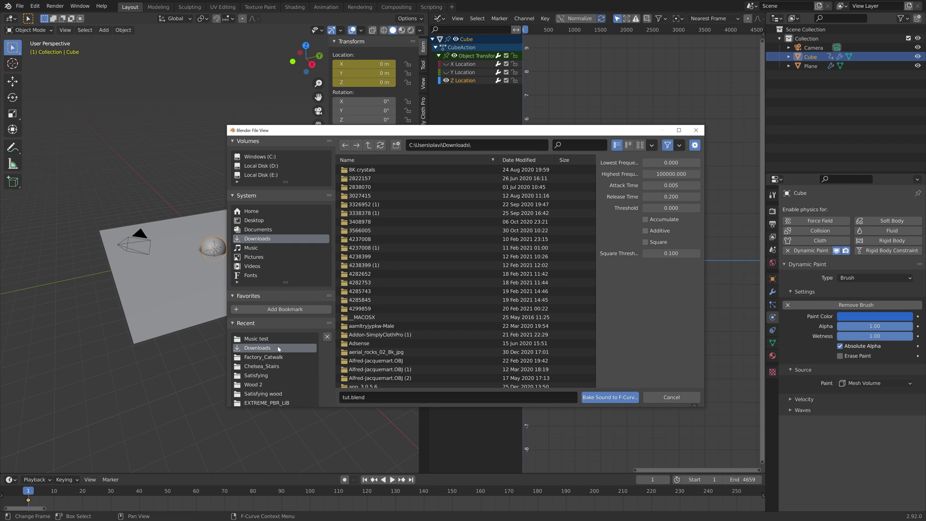
scroll(415, 293, "down", 10)
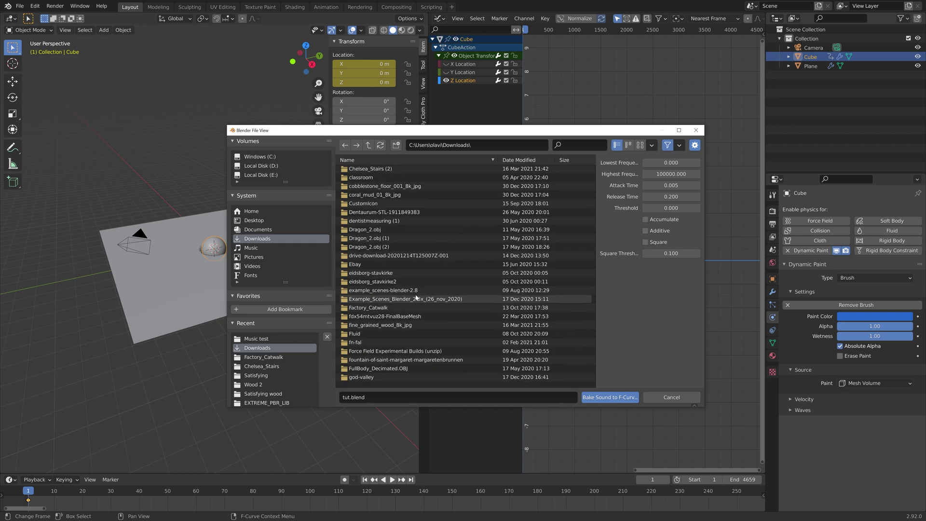
scroll(416, 297, "down", 15)
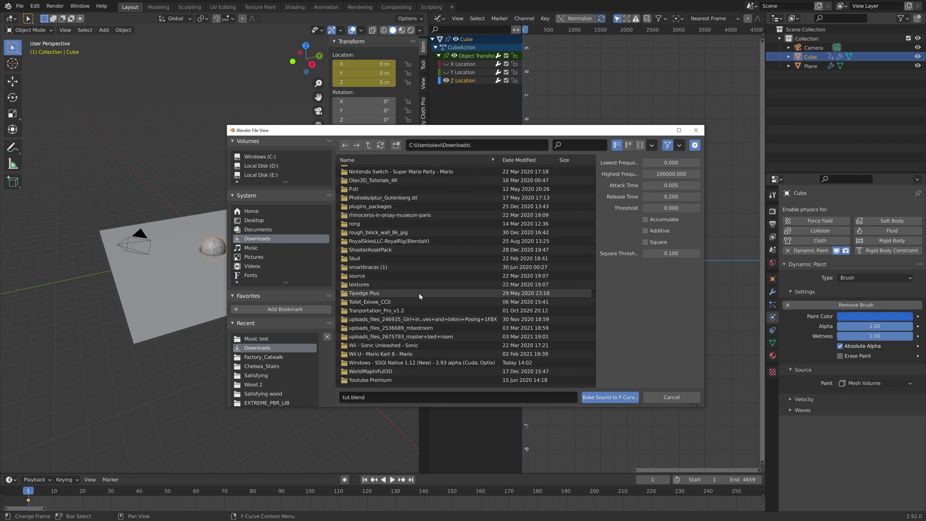
scroll(418, 295, "down", 6)
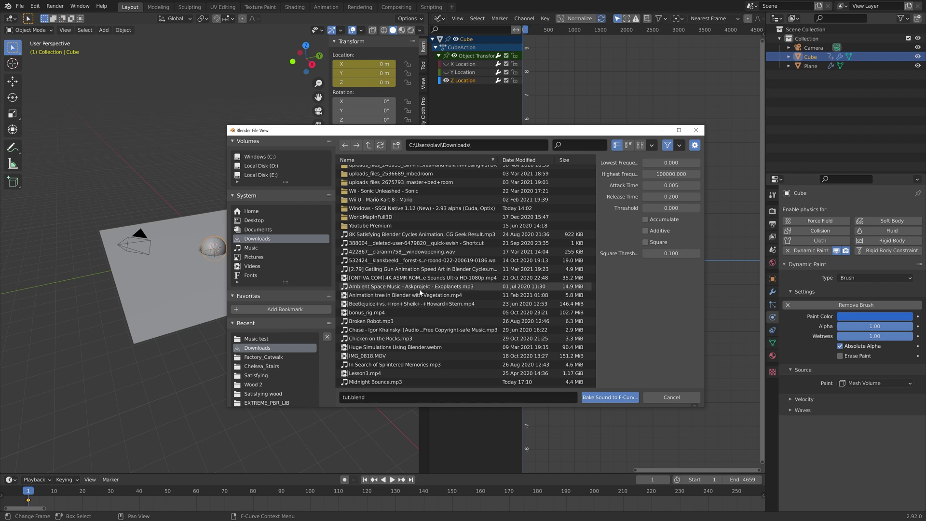
scroll(420, 292, "down", 3)
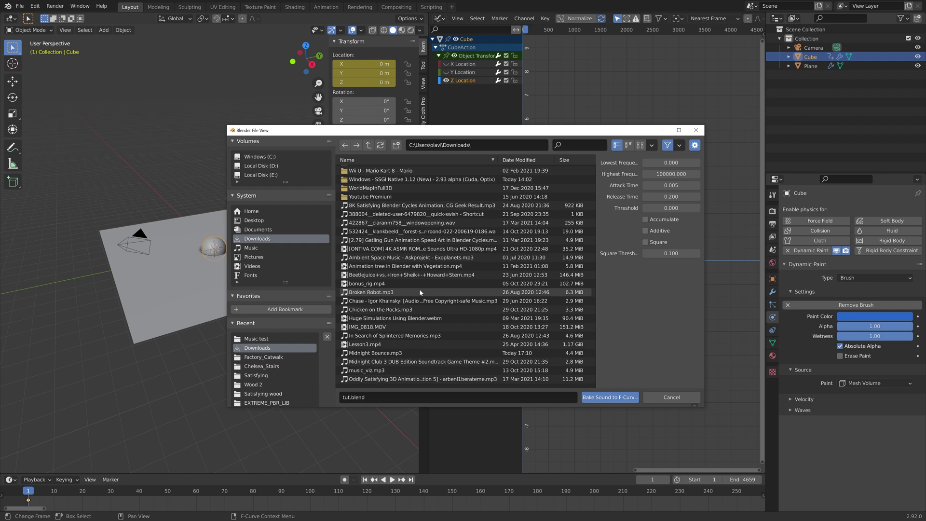
left_click(415, 353)
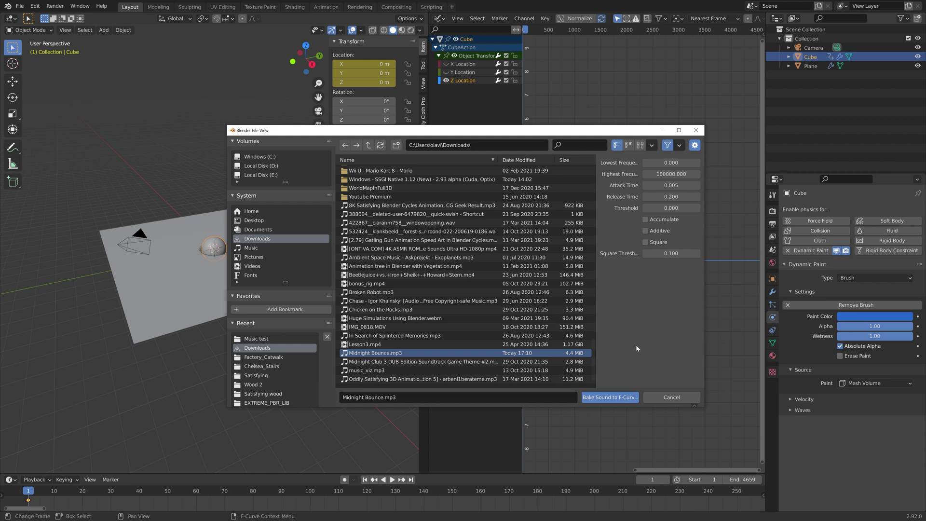
Bake the song into Z Location and play it back to watch the plane's ripples
left_click(619, 393)
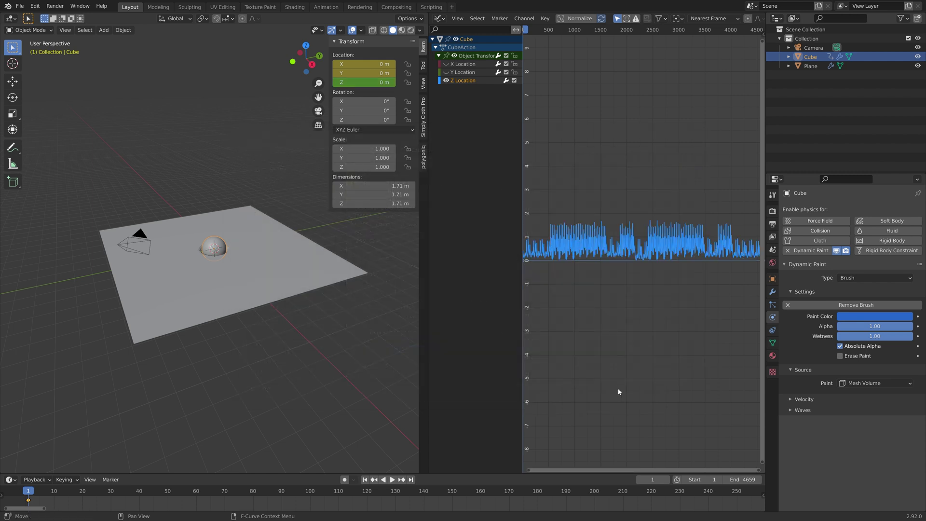
scroll(600, 279, "up", 8)
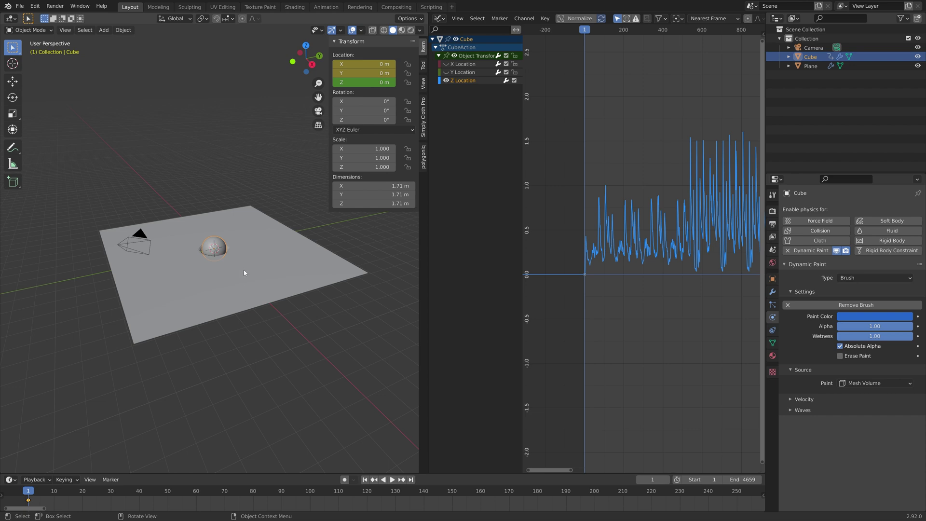
key("space")
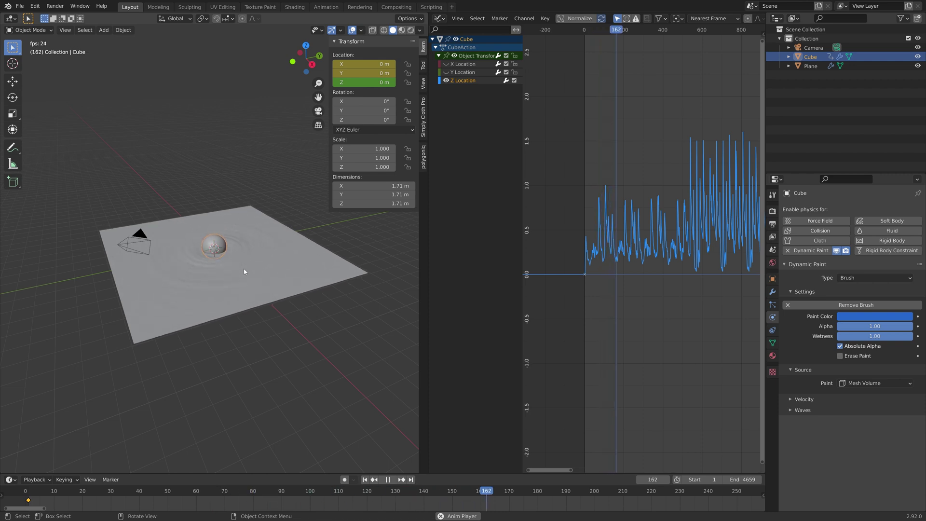
left_click(711, 30)
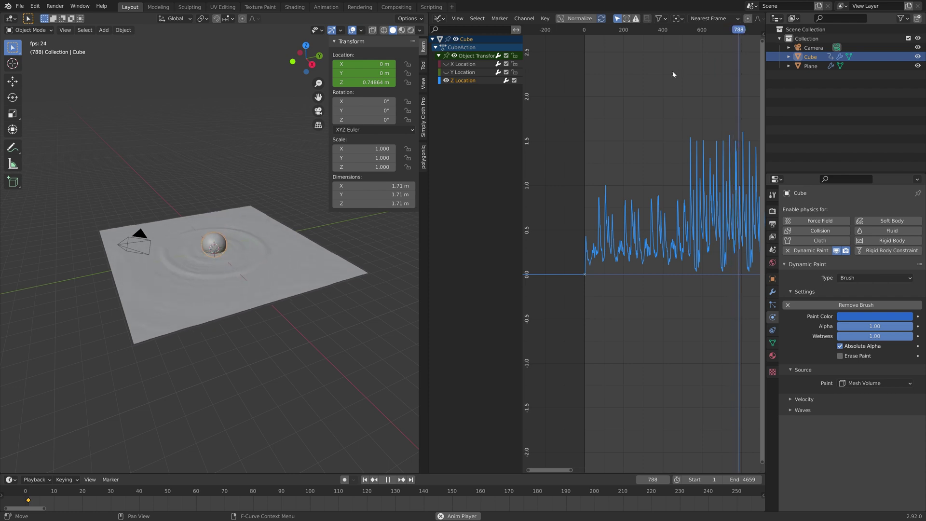
middle_click_drag(215, 264, 233, 251)
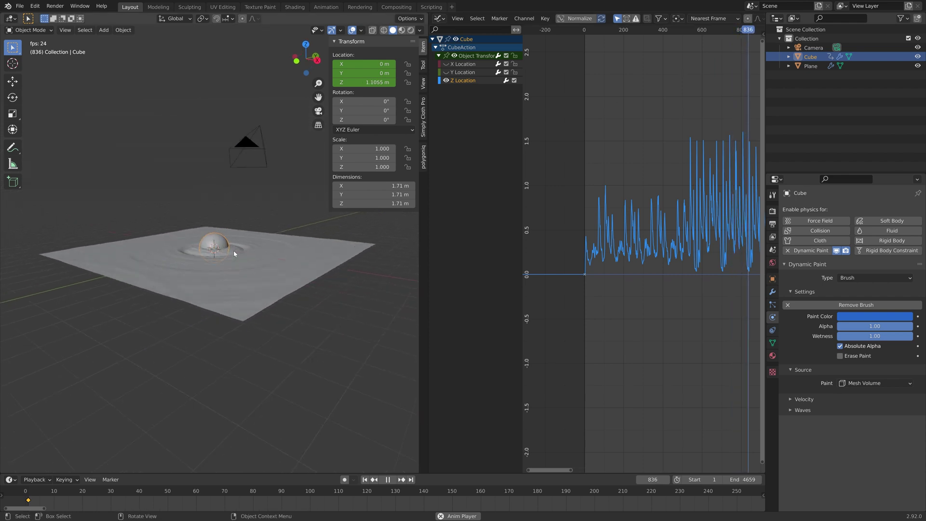
scroll(233, 250, "up", 4)
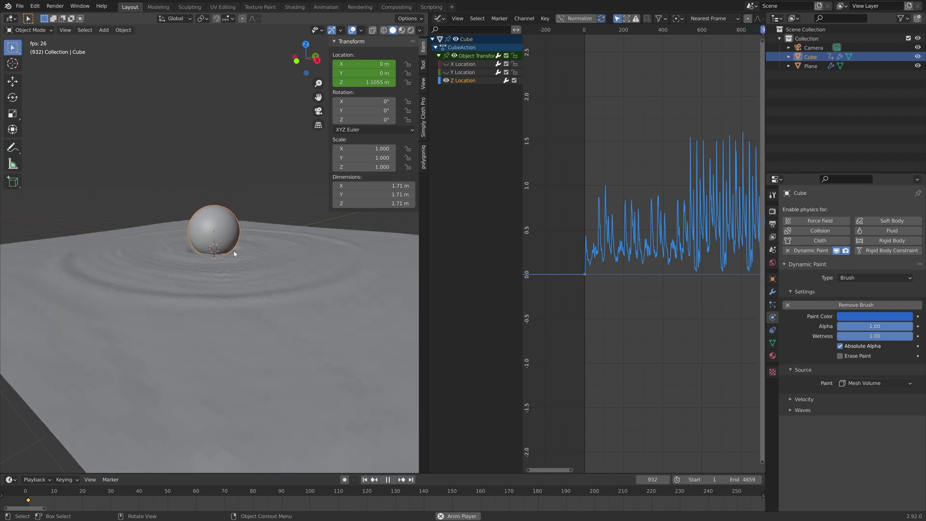
key("space")
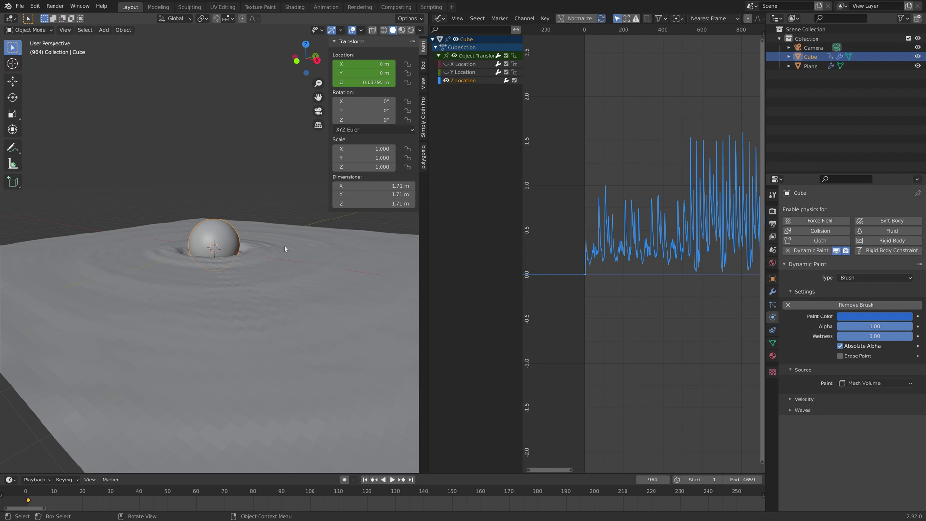
middle_click_drag(301, 249, 265, 259)
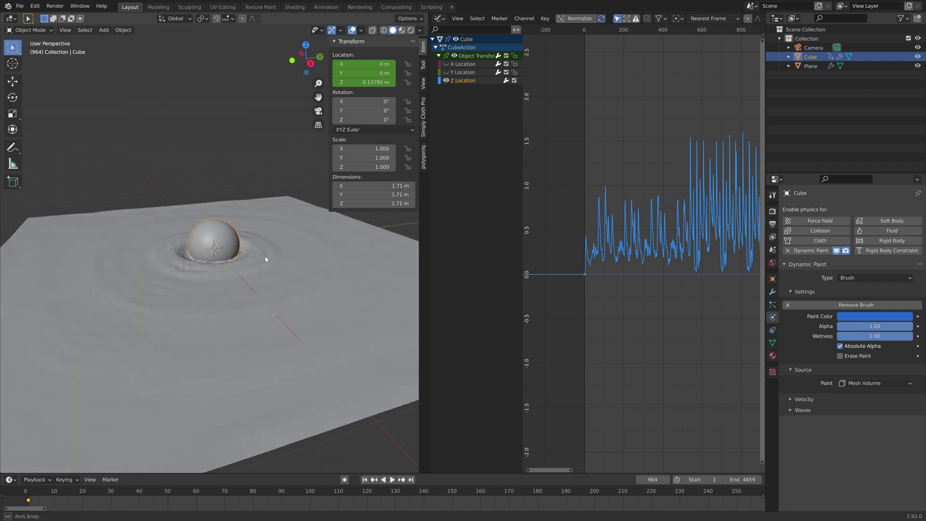
Raise the plane 0.405 m on Z and scale it to 0.86
left_click(322, 253)
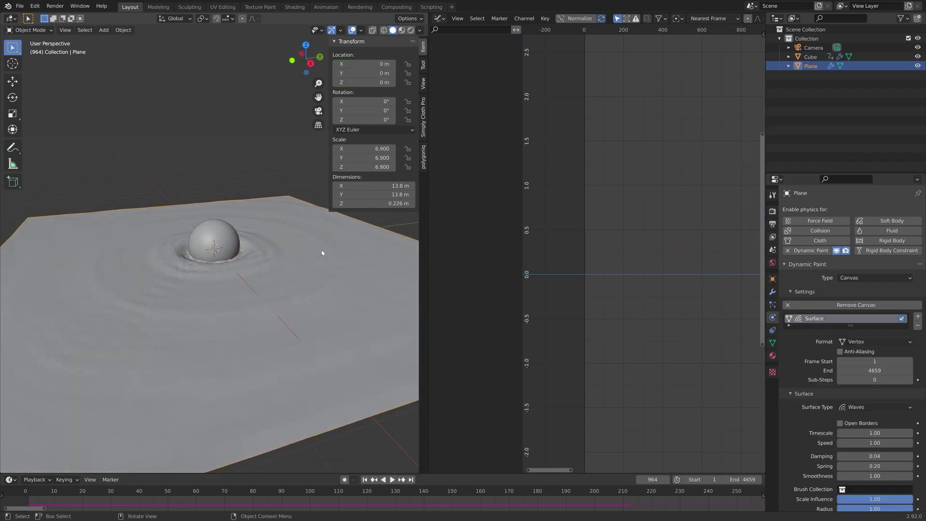
key("g")
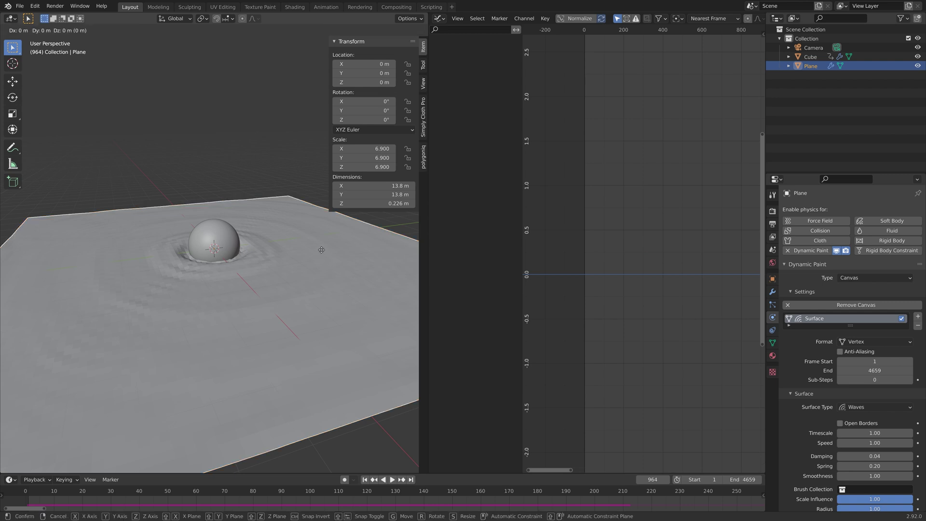
key("z")
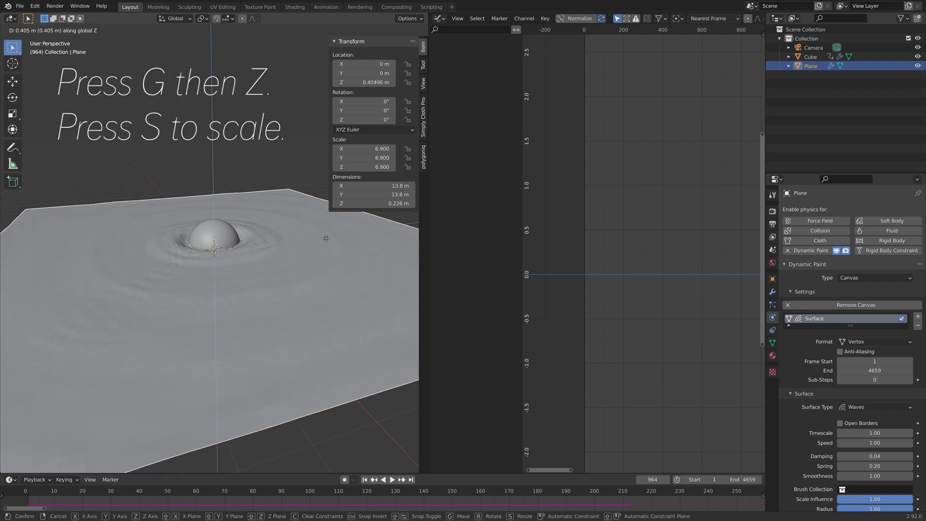
left_click(320, 234)
left_click(219, 238)
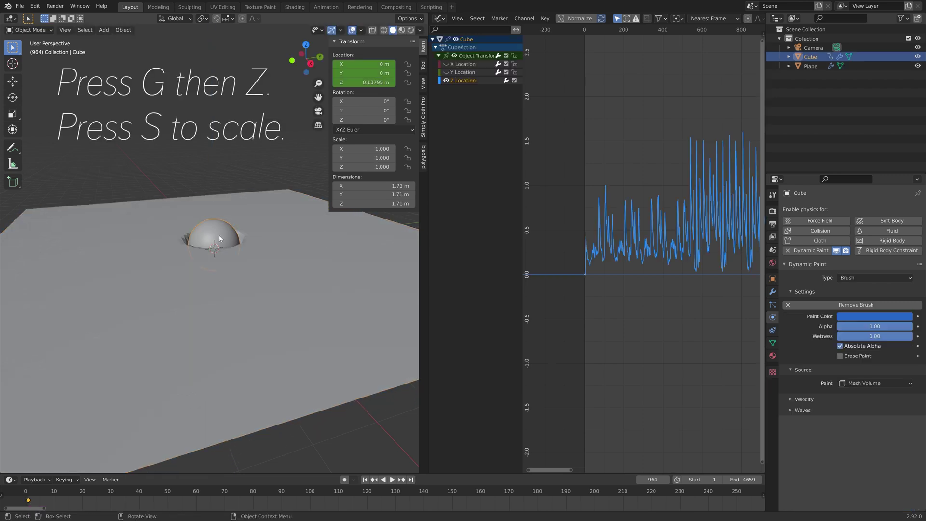
left_click(264, 247)
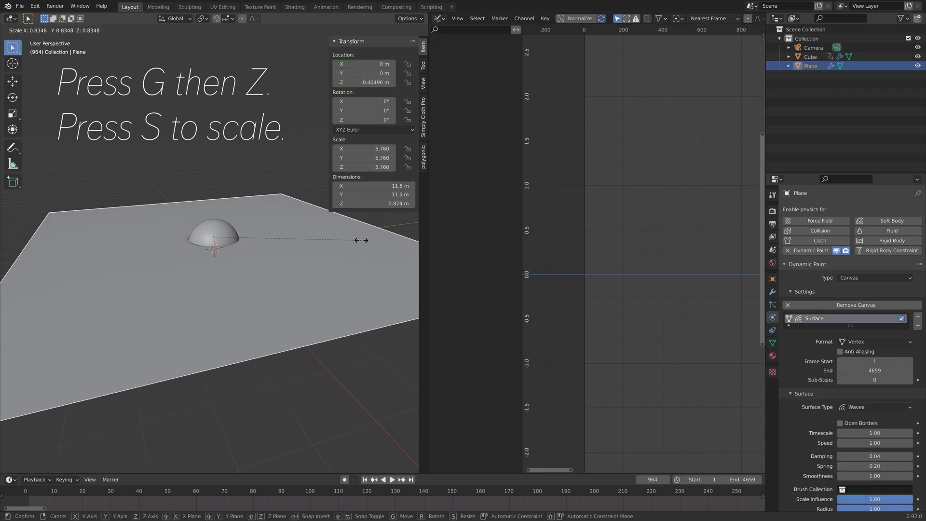
key("s")
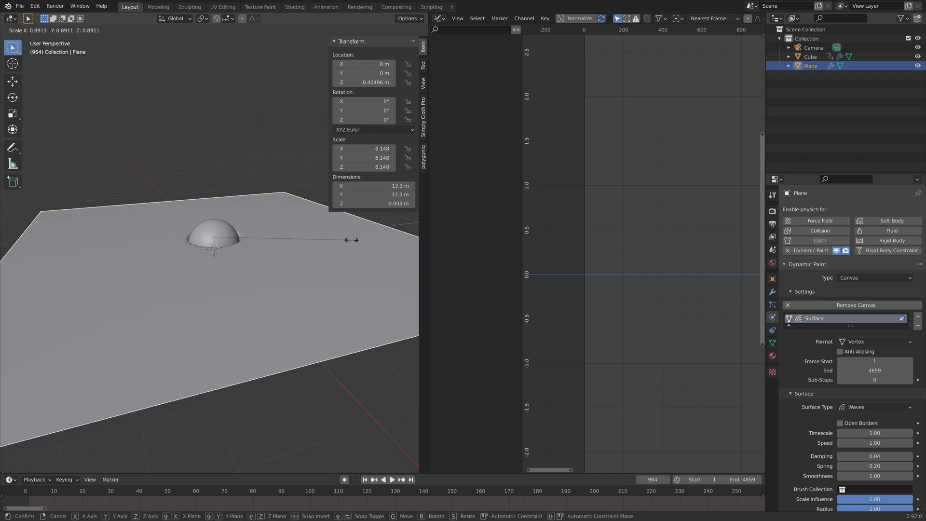
left_click(347, 241)
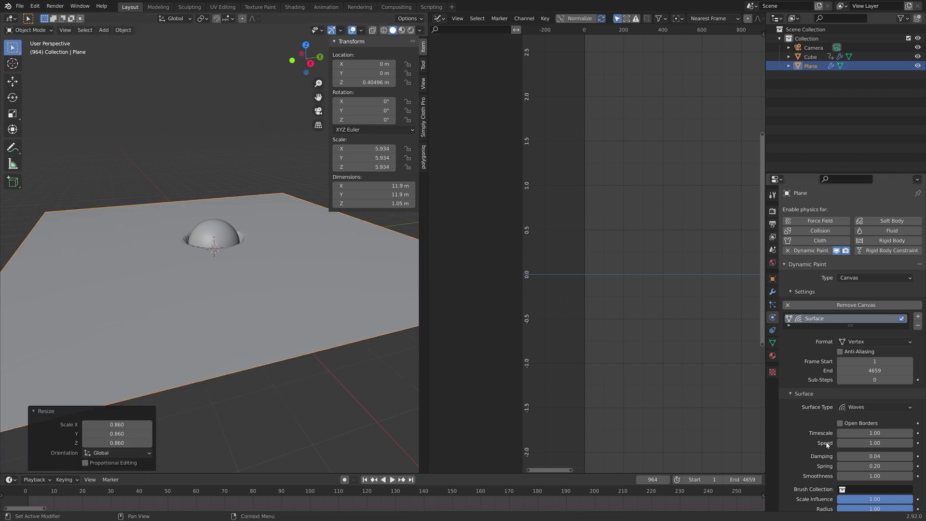
Return to frame 1 and save the project as tut1.blend
scroll(801, 386, "down", 4)
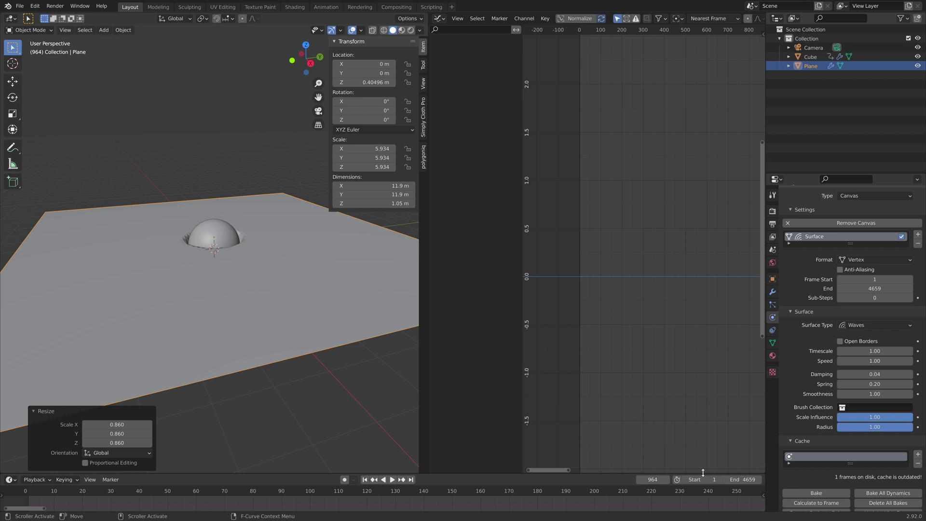
left_click(364, 480)
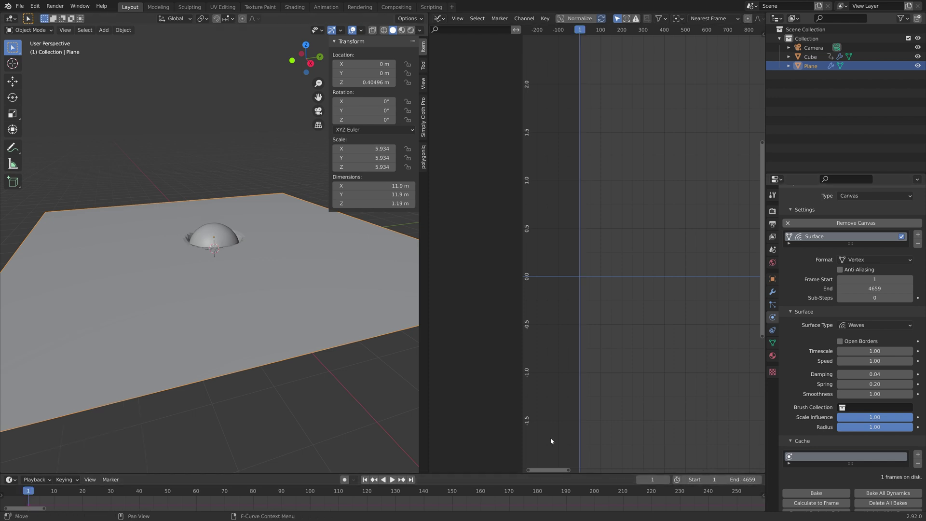
key("ctrl+shift+s")
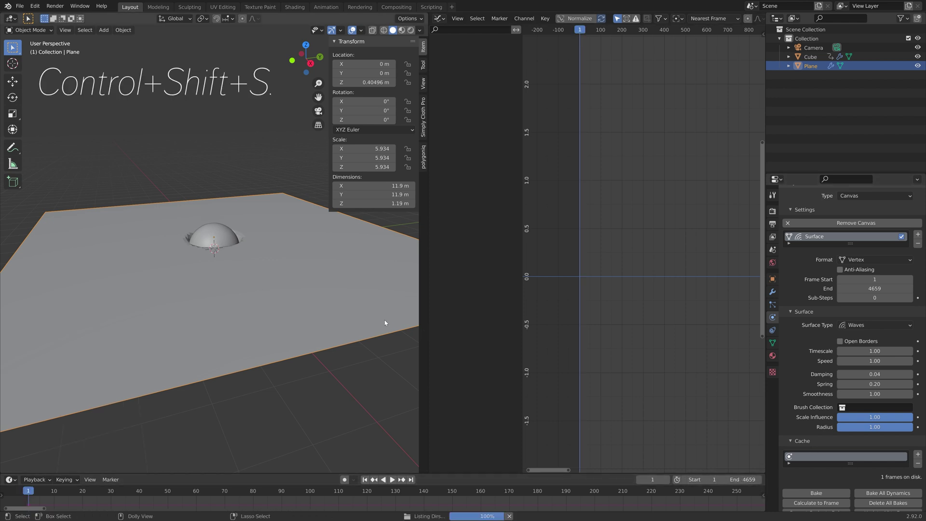
left_click(594, 399)
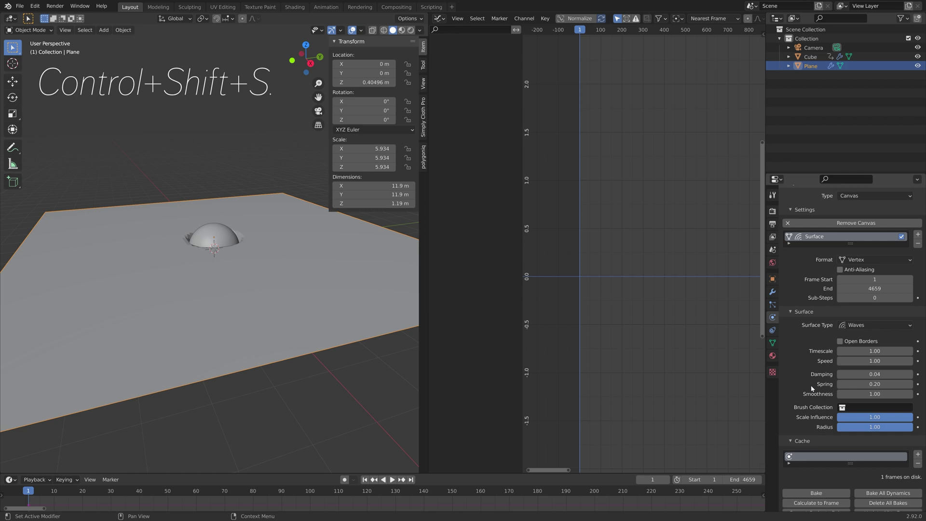
Enable Open Borders on the Dynamic Paint canvas and re-bake all 4659 frames
left_click(840, 341)
scroll(826, 464, "down", 1)
left_click(816, 483)
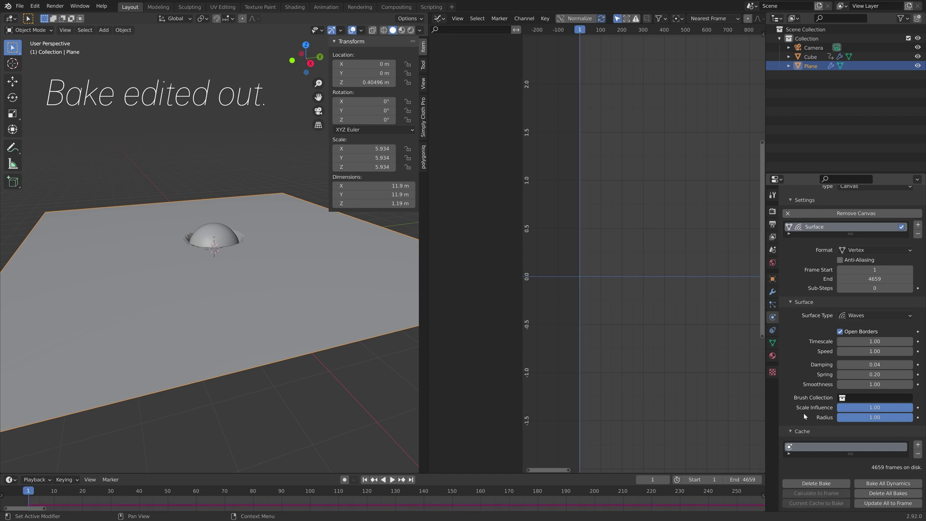
Play the re-baked ripple animation and stop it at frame 1018
key("space")
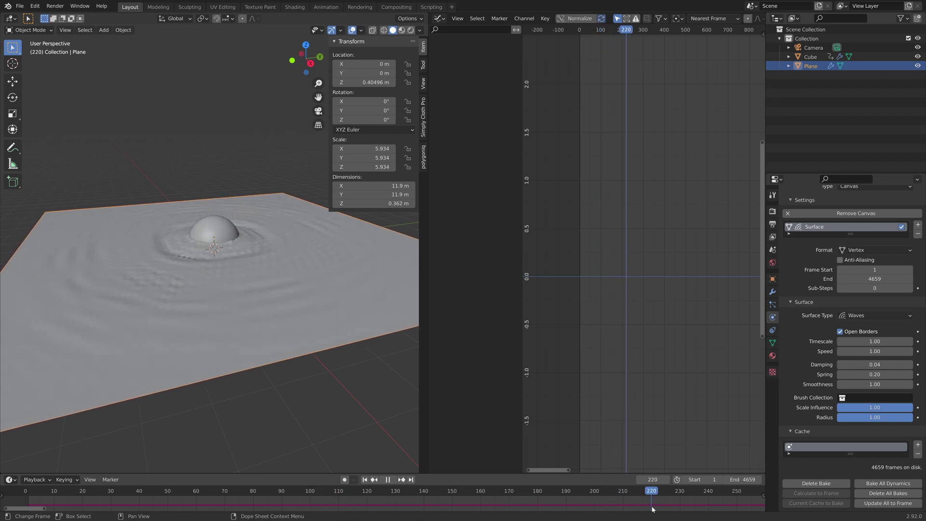
key("space")
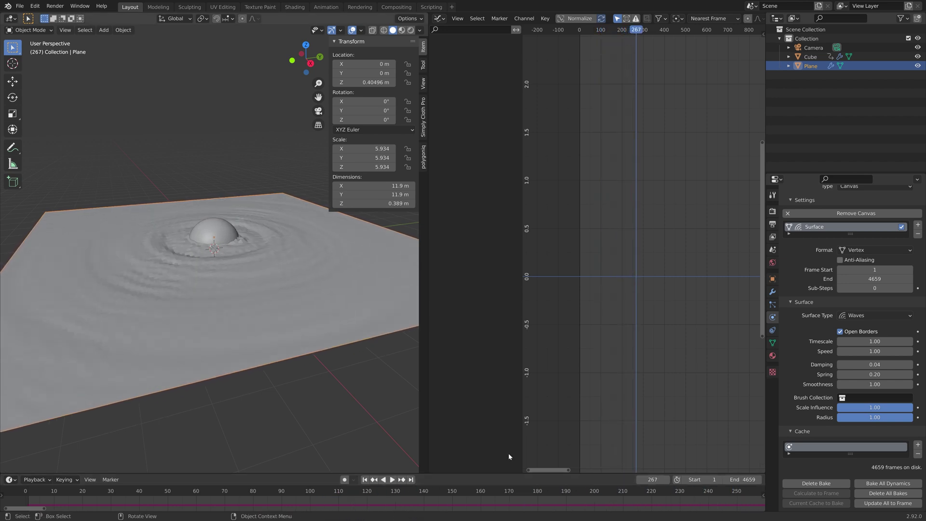
scroll(639, 492, "down", 10)
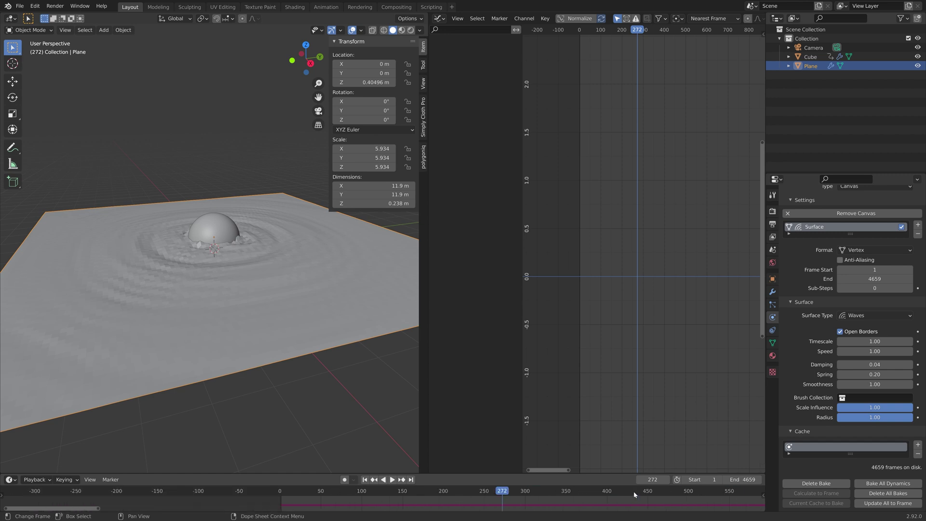
scroll(542, 502, "down", 3)
key("space")
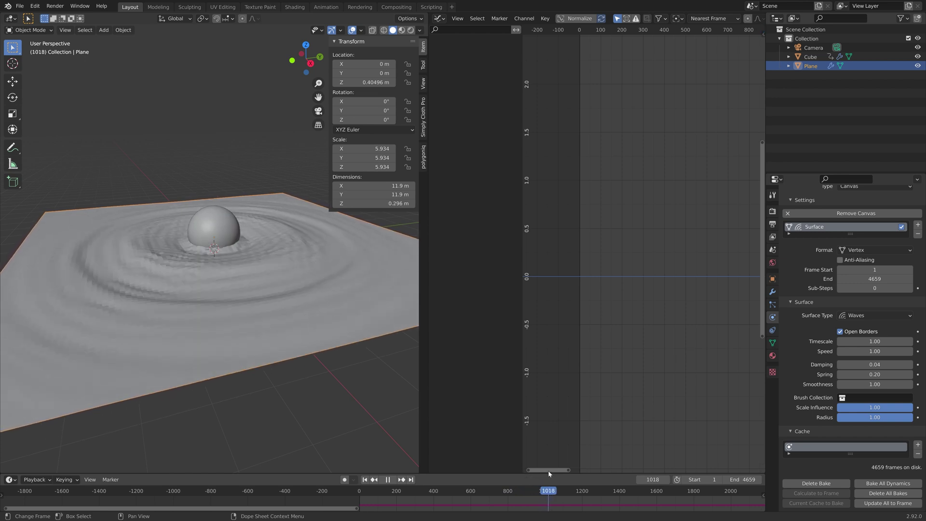
key("space")
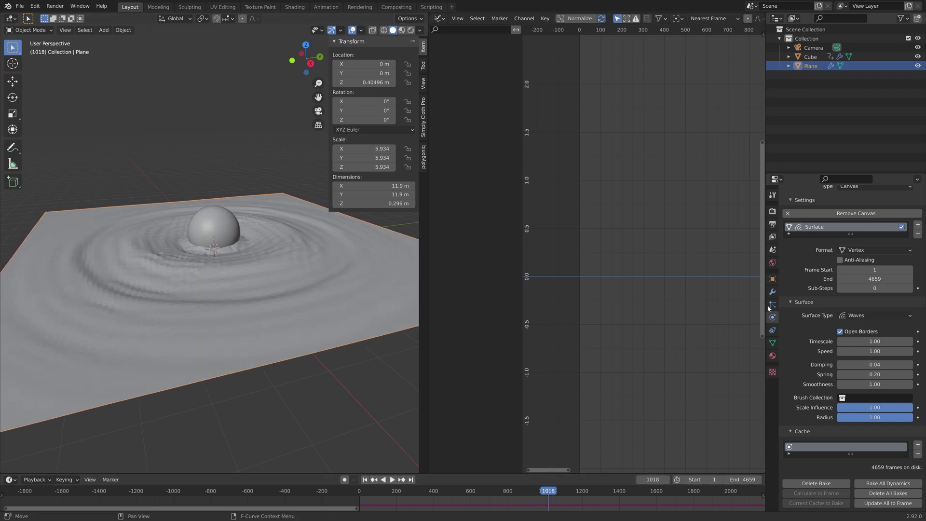
Shade the plane smooth, add a Subdivision modifier (viewport 0, render 2), and play it
left_click(119, 32)
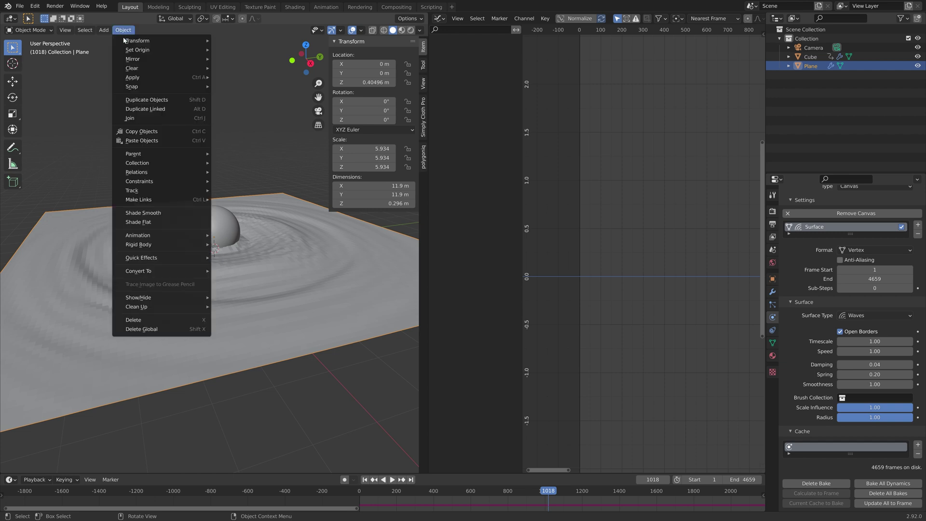
left_click(166, 213)
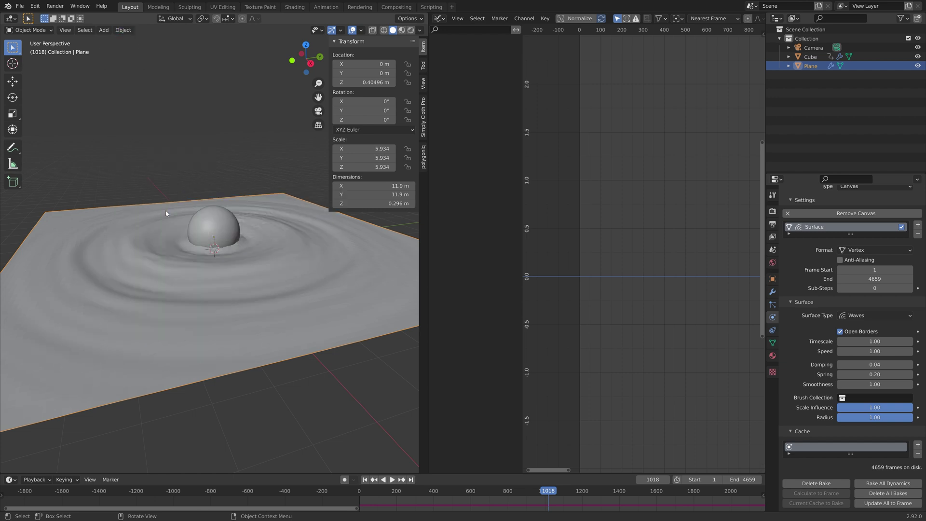
left_click(772, 292)
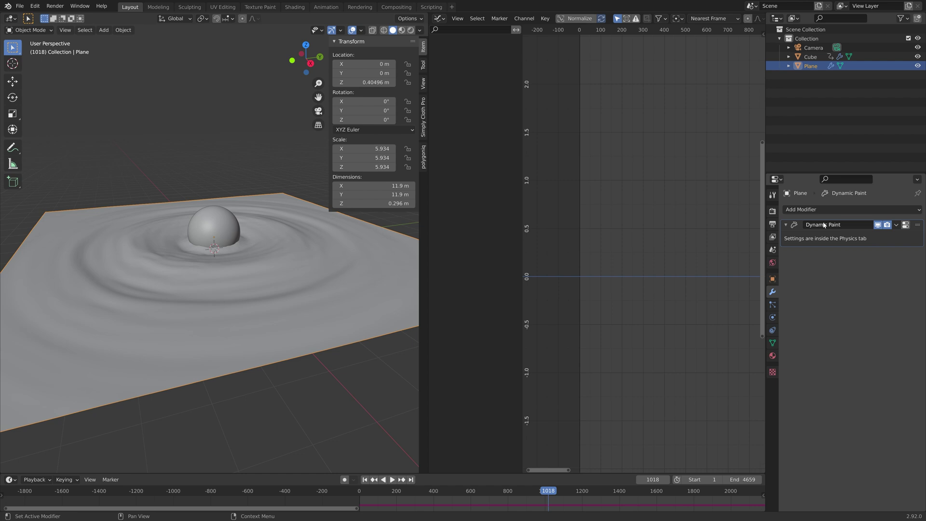
left_click(822, 210)
left_click(760, 374)
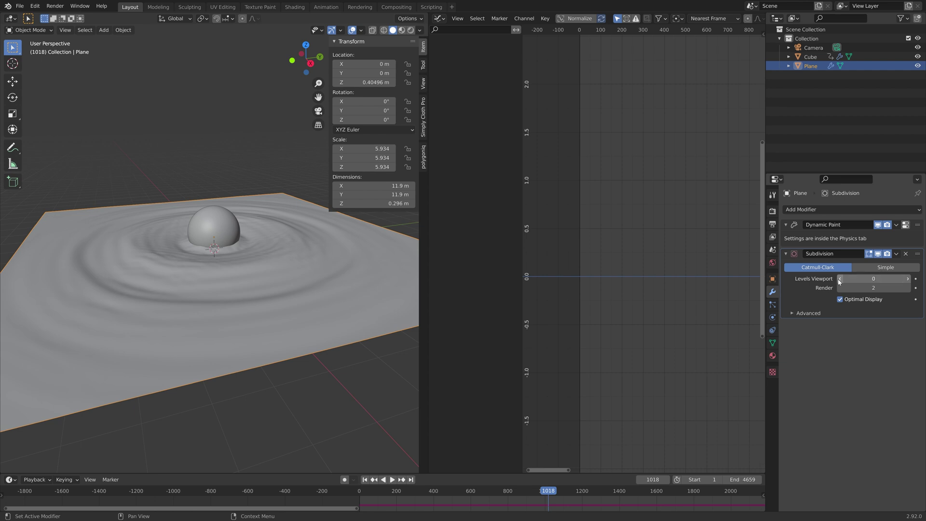
key("space")
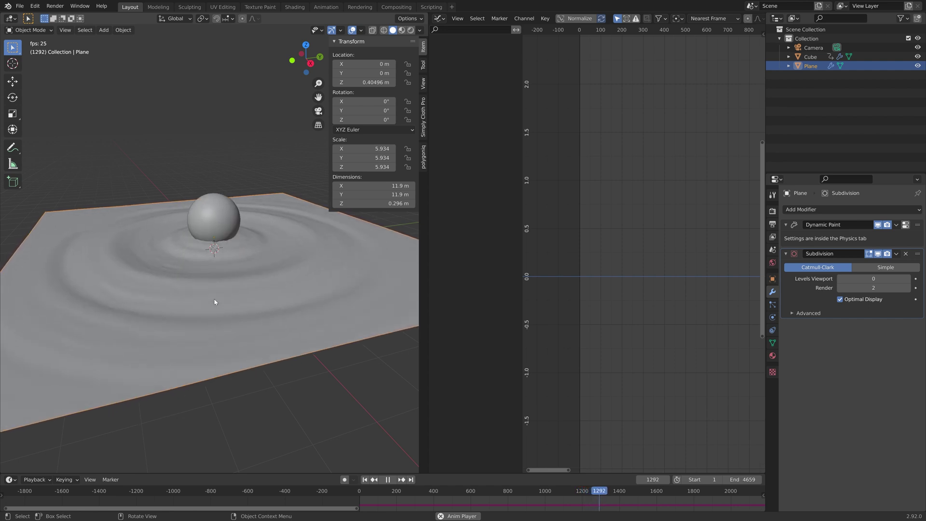
Stop playback and rewind the timeline to frame 1
key("space")
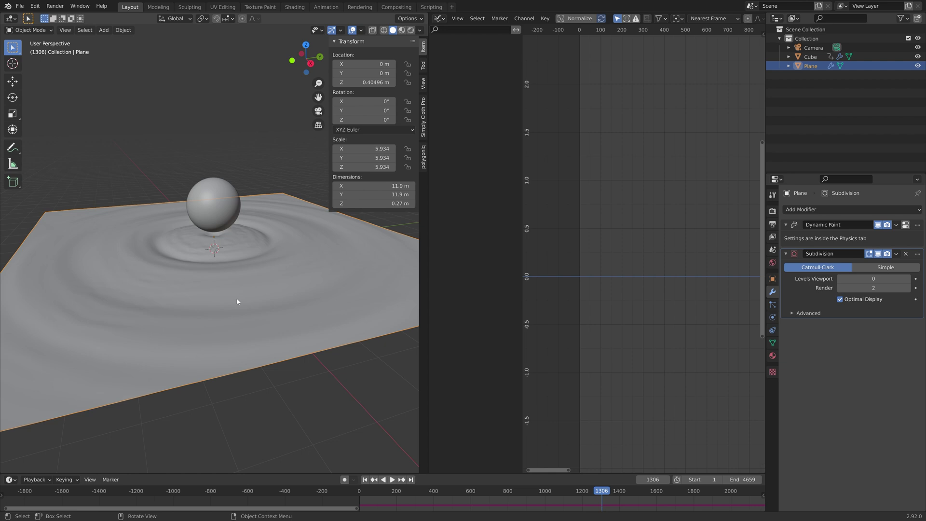
left_click(362, 491)
key("space")
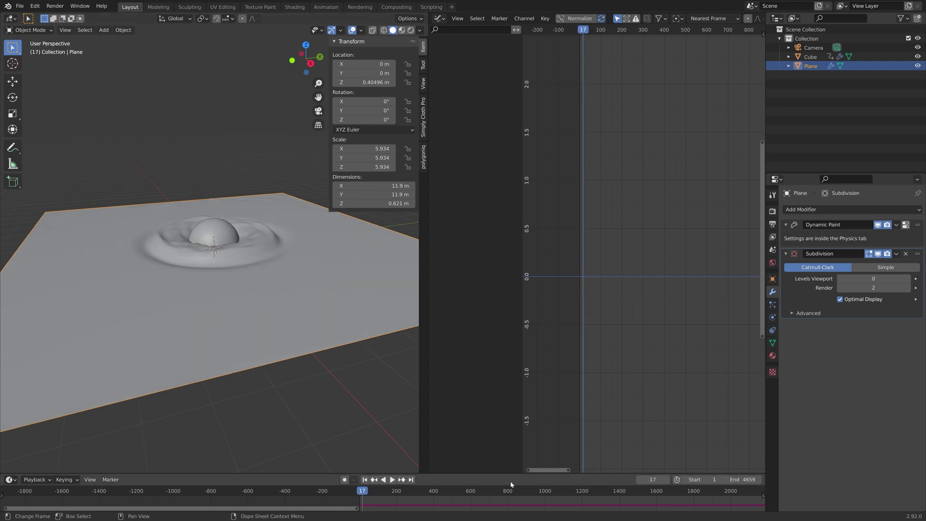
left_click(375, 481)
Lower the plane 0.2663 m along Z so its location reads 0.13867 m
middle_click_drag(222, 328, 217, 265)
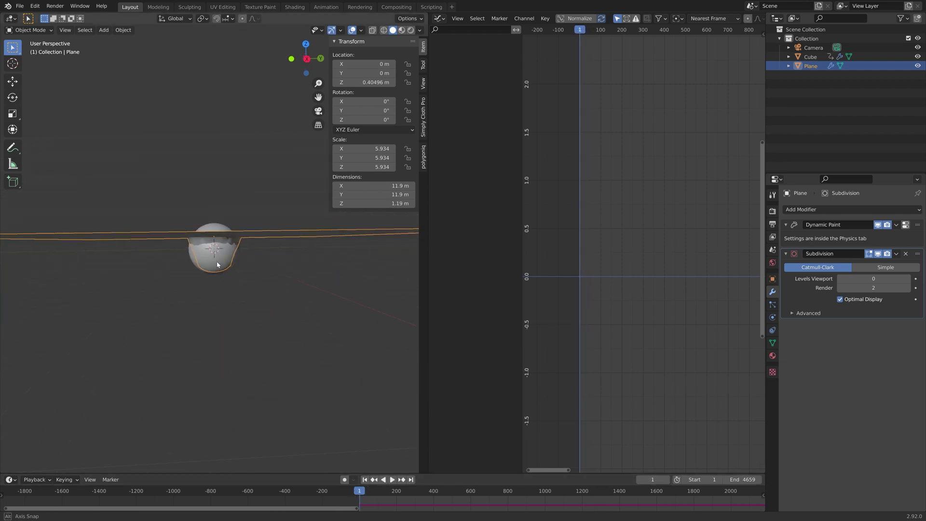
key("g")
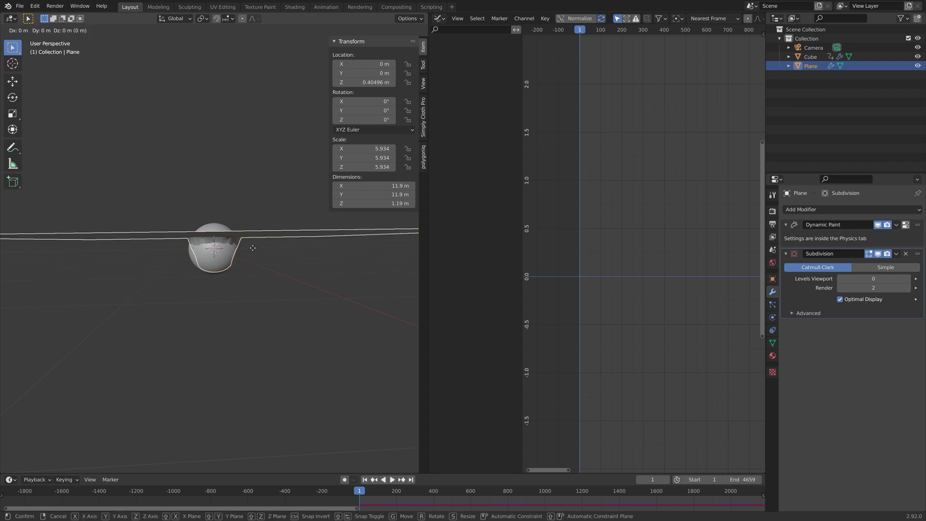
key("z")
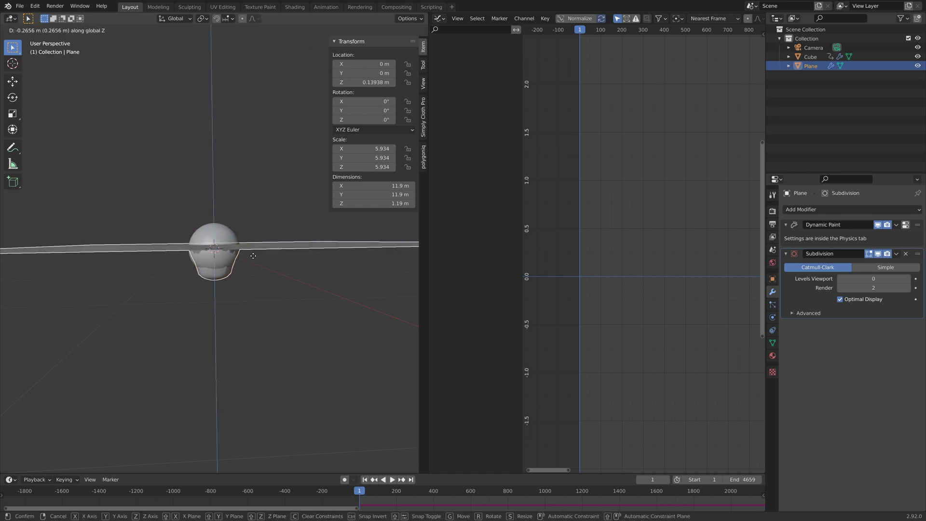
left_click(265, 251)
middle_click_drag(269, 251, 263, 284)
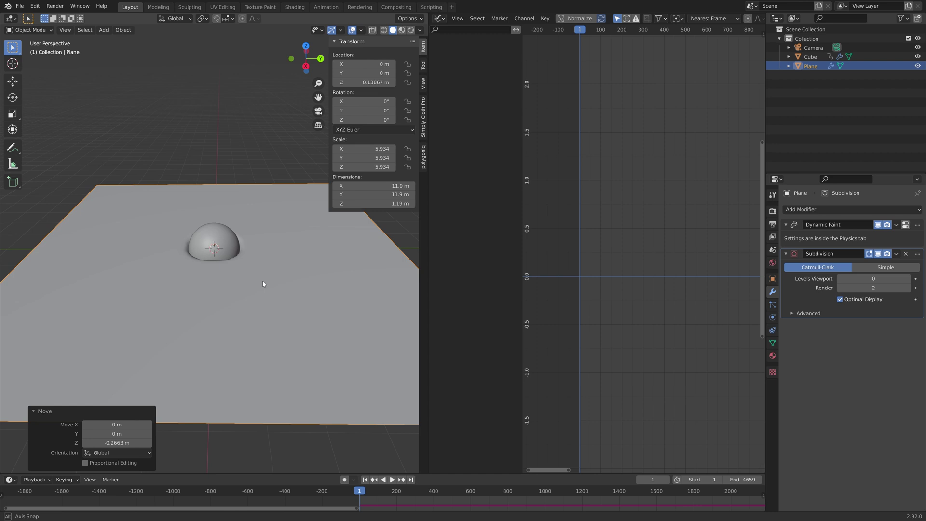
Save the scene as tut2.blend
key("ctrl+shift+s")
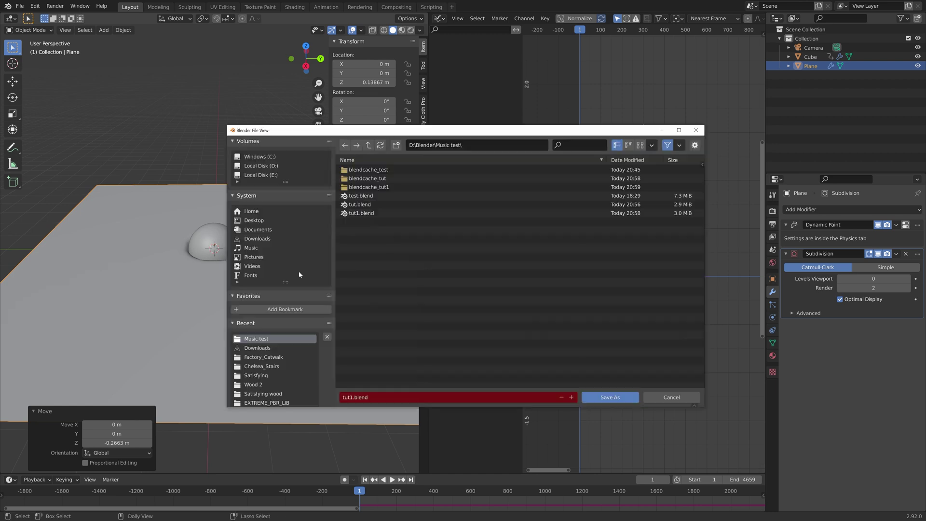
left_click(571, 397)
left_click(610, 397)
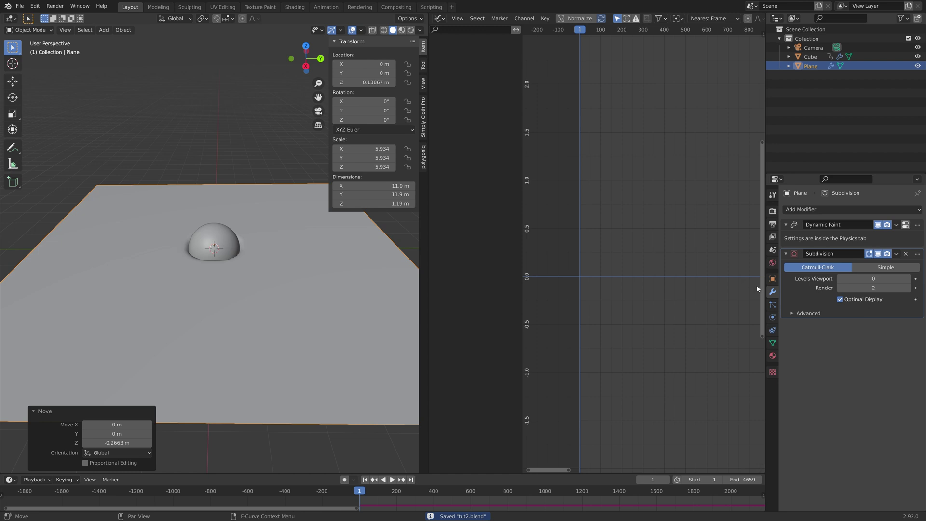
Delete the old Dynamic Paint bake and bake the plane's waves again
left_click(773, 318)
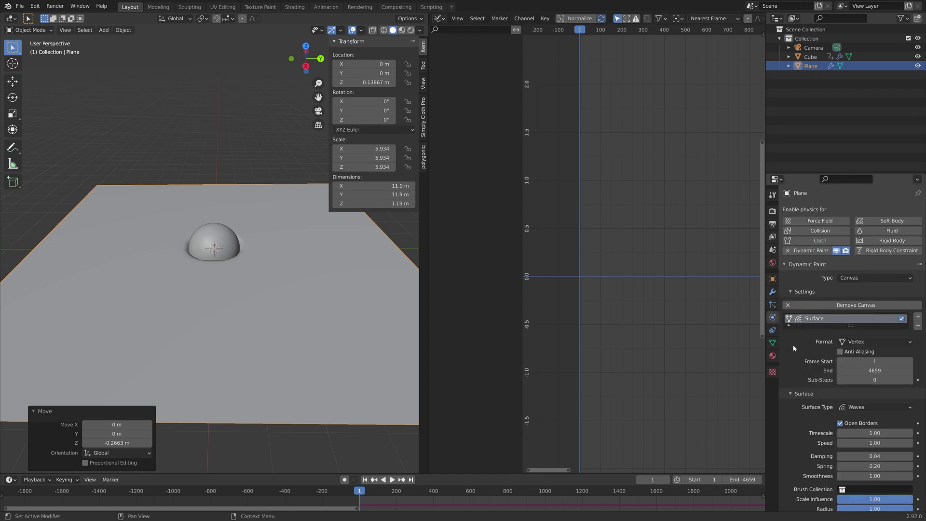
scroll(812, 376, "down", 5)
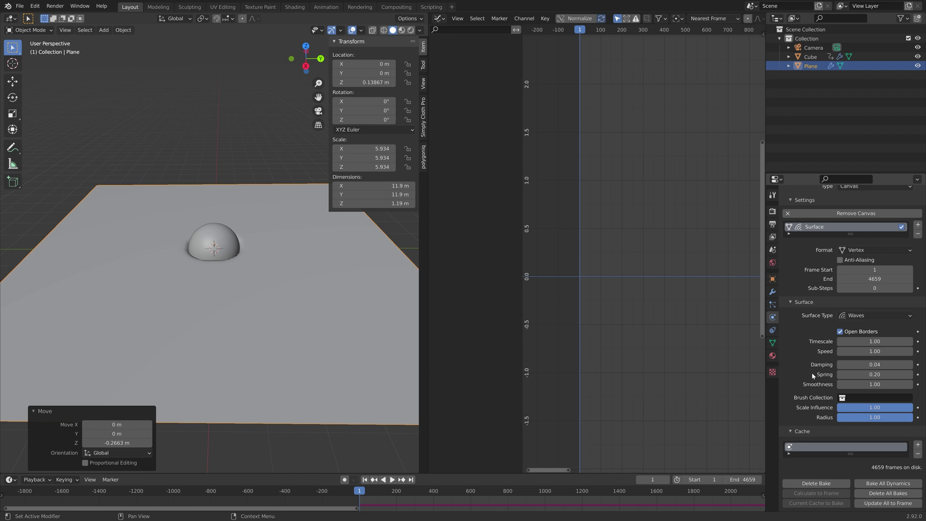
left_click(817, 483)
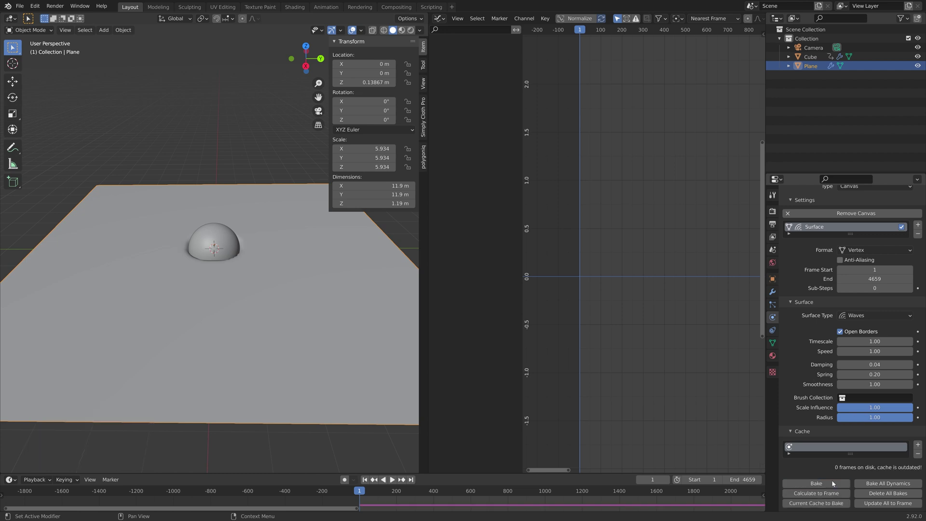
left_click(832, 483)
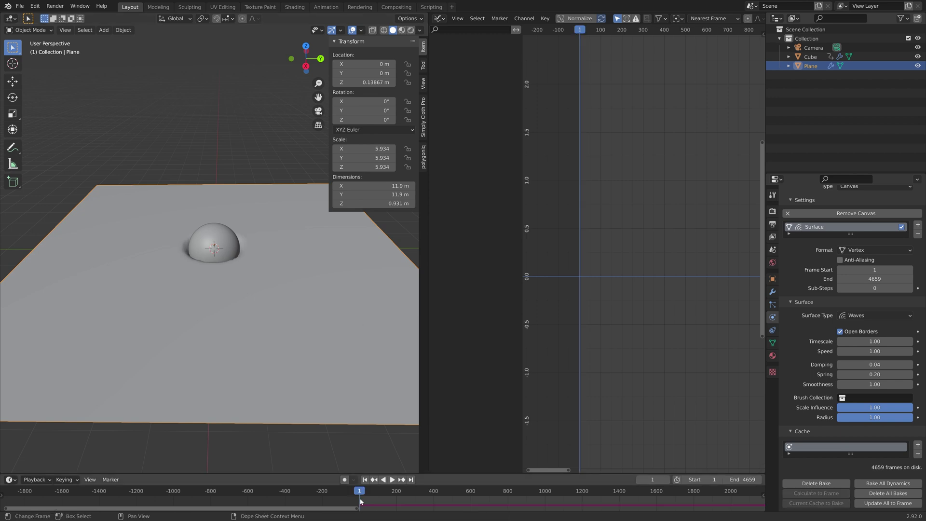
Play the ripple animation, pausing and resuming it
key("space")
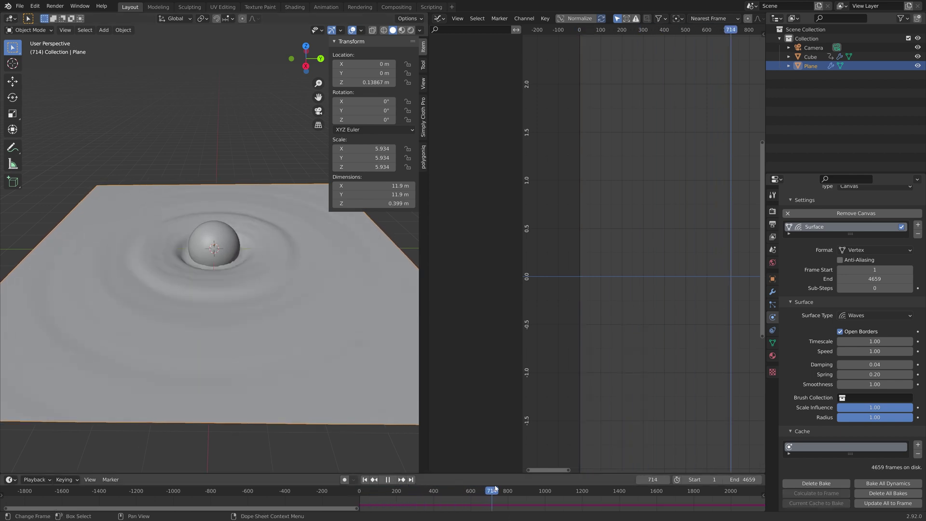
key("space")
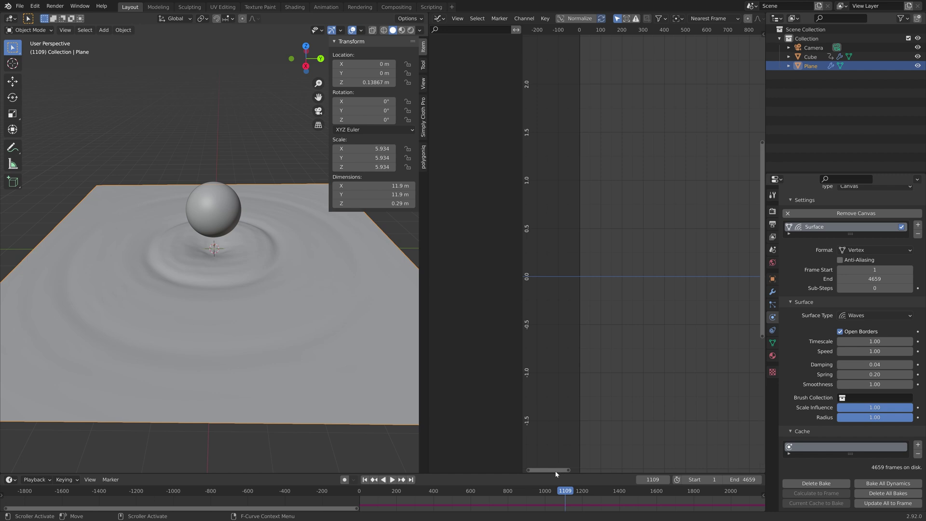
key("space")
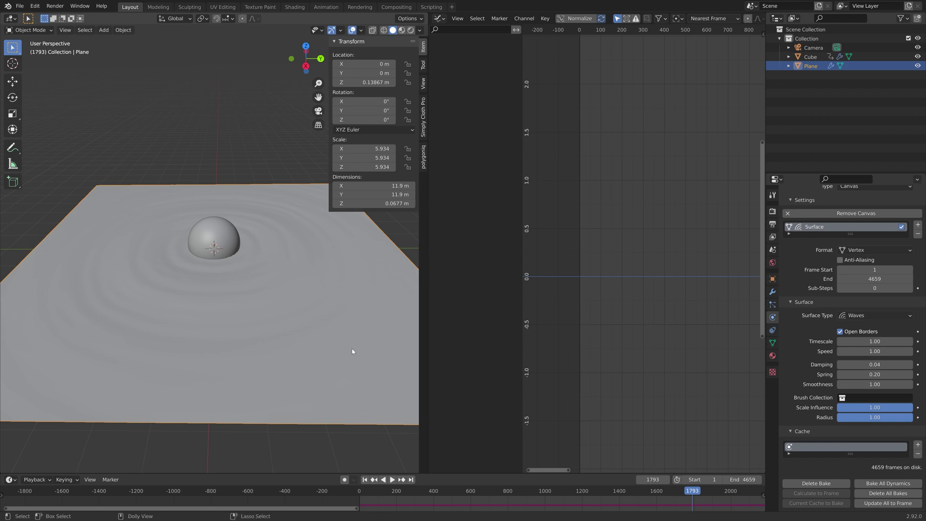
Save the scene as tut3.blend and return to frame 1
key("ctrl+shift+s")
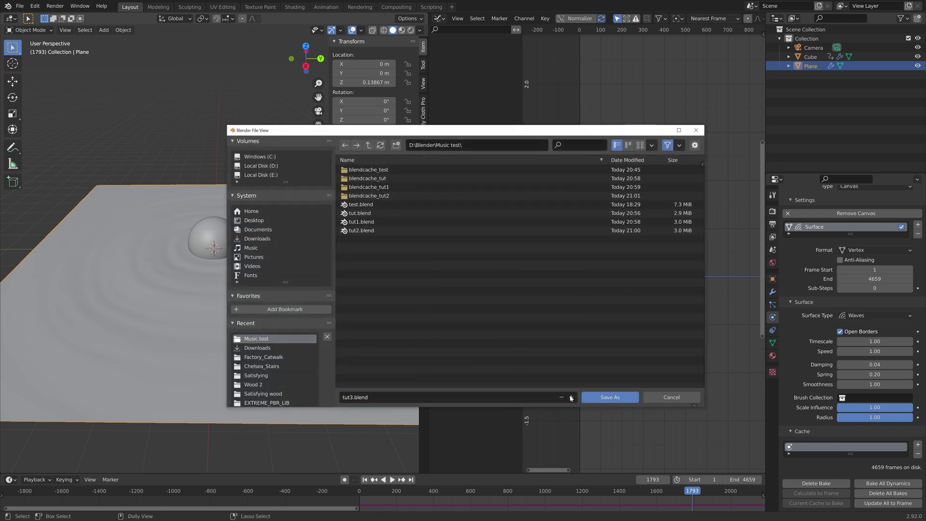
left_click(610, 397)
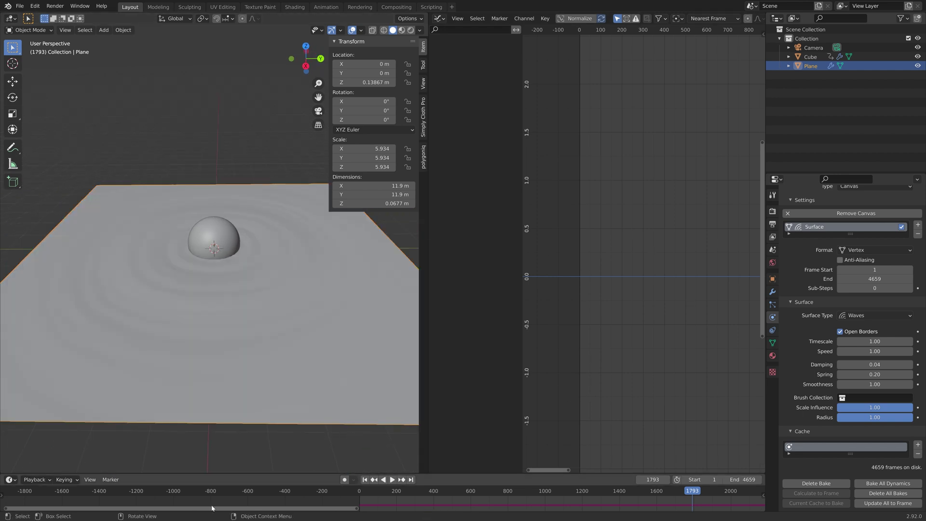
left_click(368, 480)
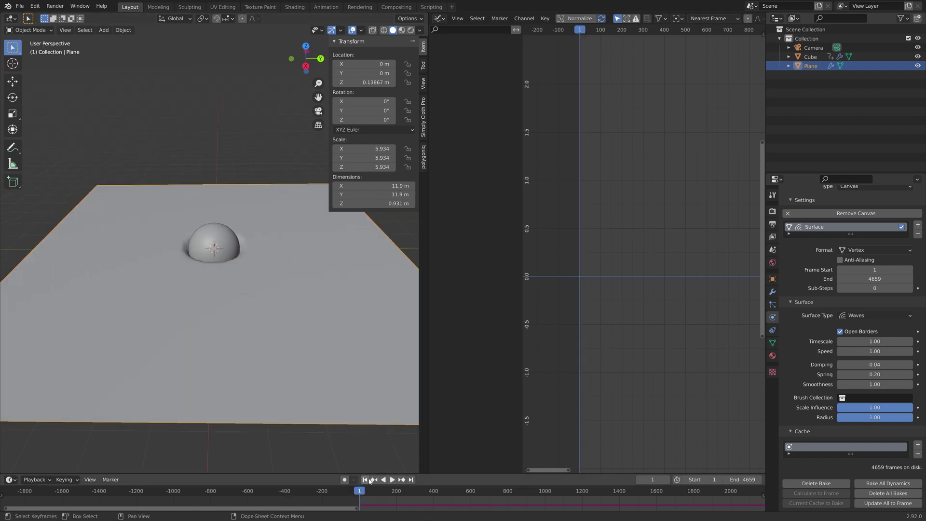
Subdivide the plane's mesh twice in Edit Mode
key("Tab")
right_click(240, 257)
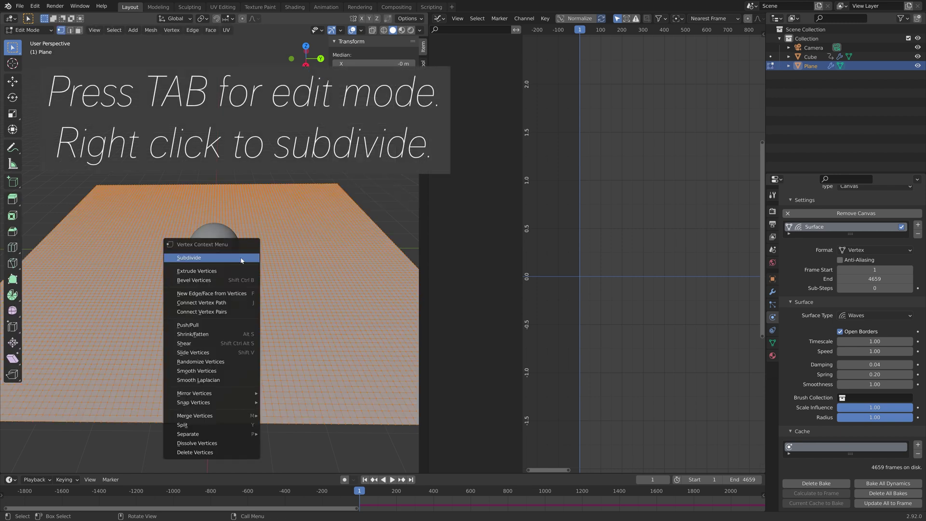
left_click(242, 259)
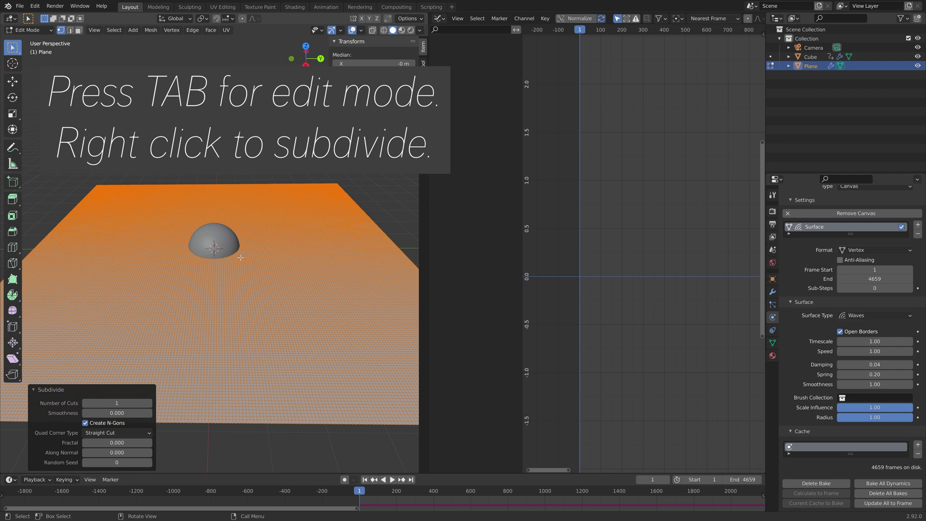
right_click(241, 257)
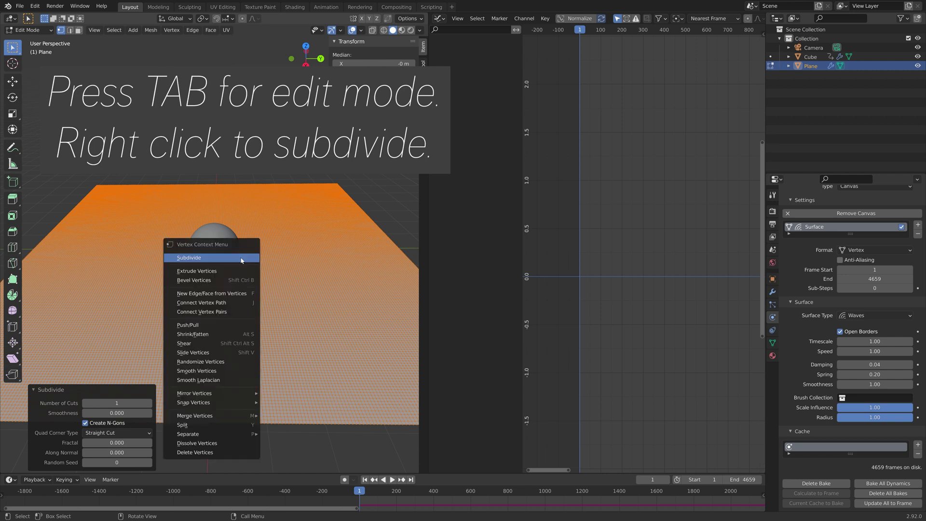
left_click(241, 259)
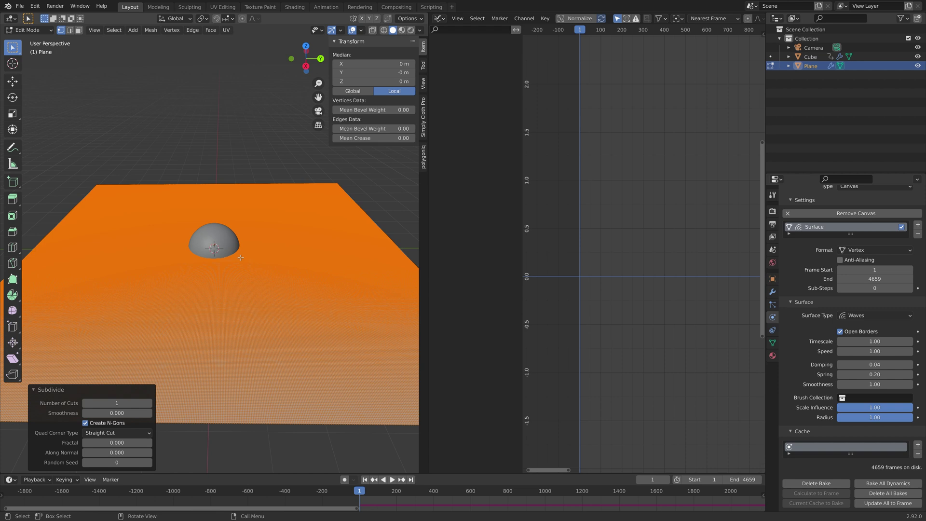
key("Tab")
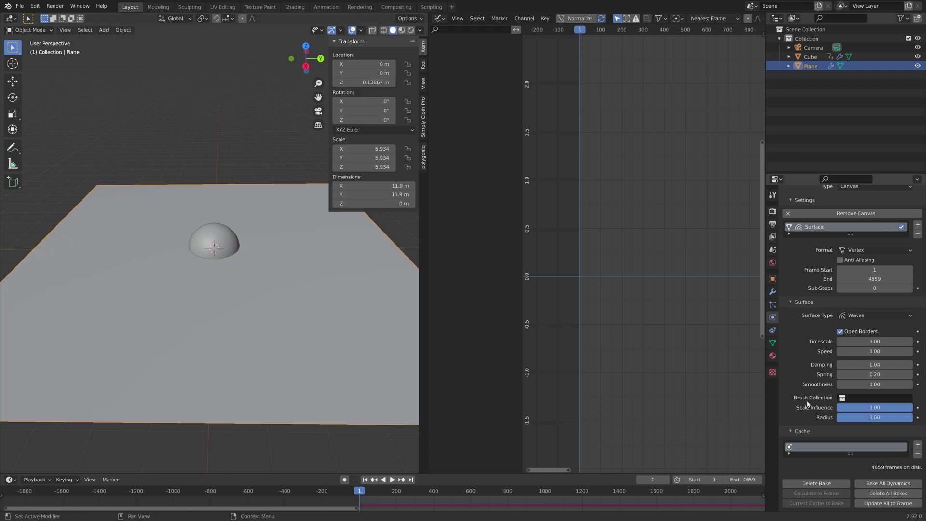
Delete and re-bake the ripples on the denser plane, then scrub through the animation
left_click(834, 482)
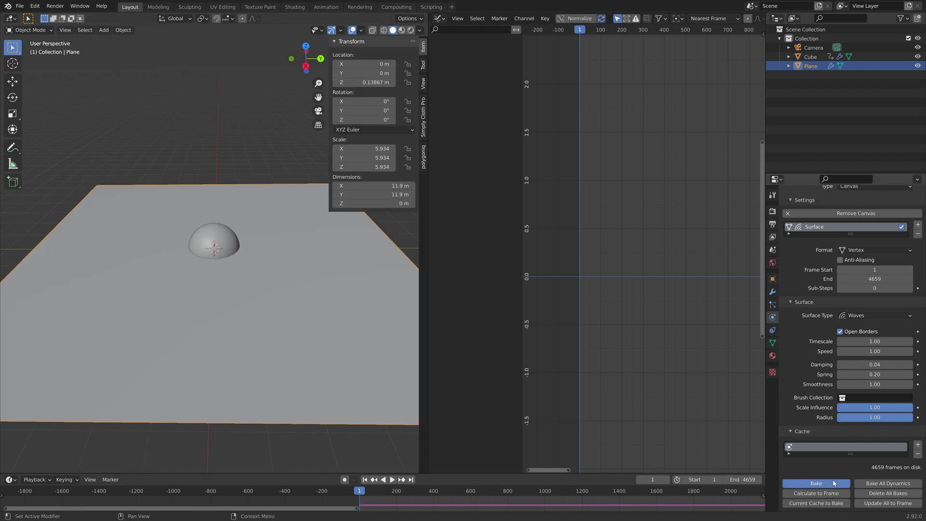
left_click(834, 483)
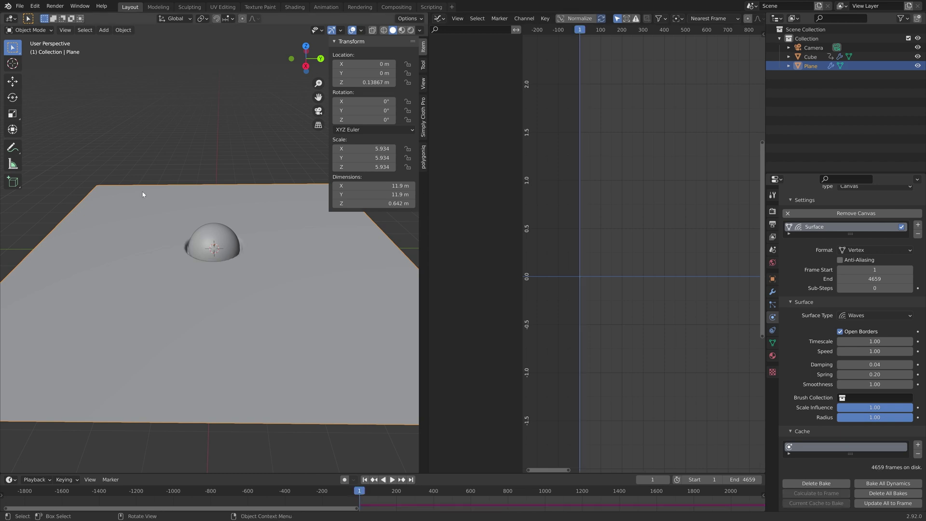
key("space")
left_click_drag(362, 492, 405, 492)
left_click_drag(421, 491, 594, 470)
middle_click_drag(222, 266, 244, 234)
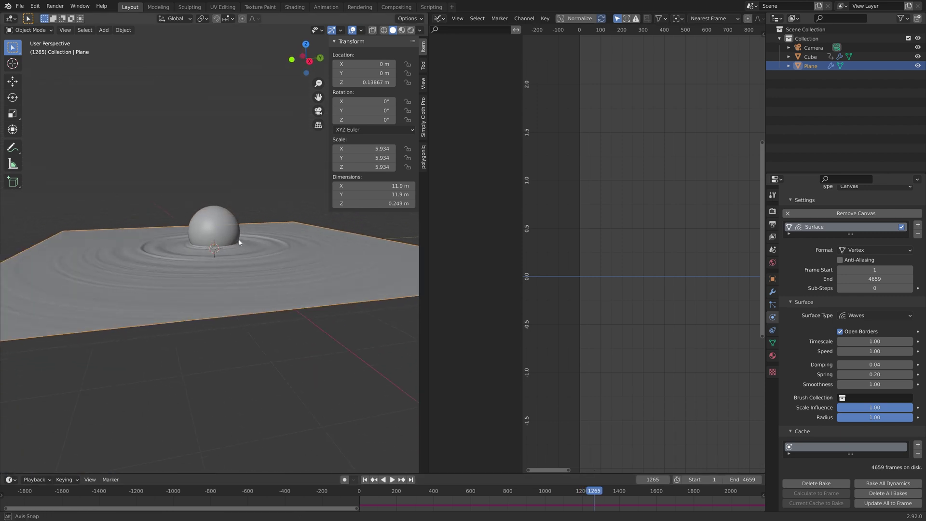
Set the plane's Subdivision modifier to render level 1, viewport level 0
left_click(772, 291)
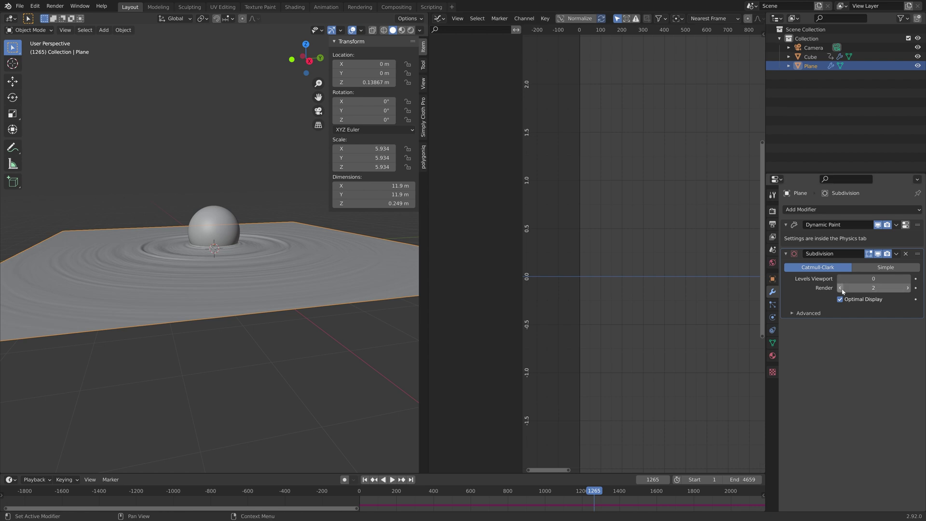
left_click(907, 279)
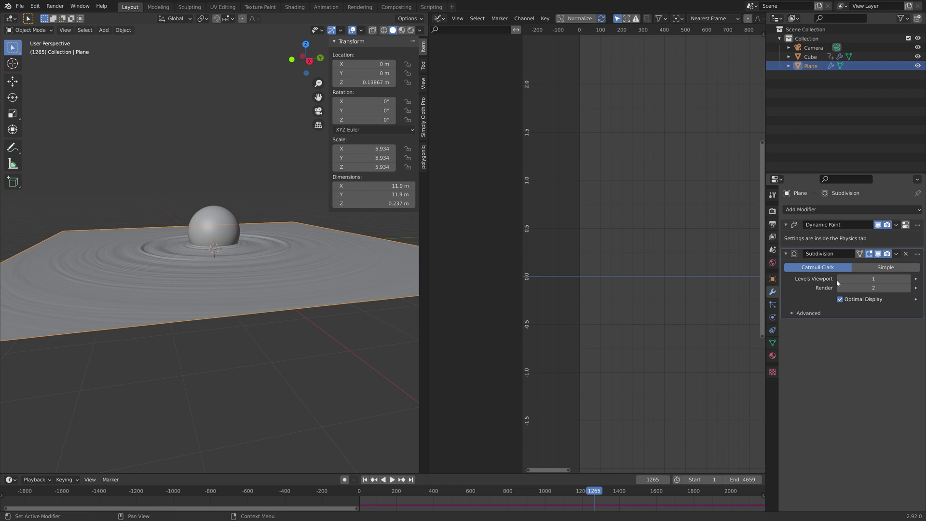
left_click_drag(836, 280, 614, 283)
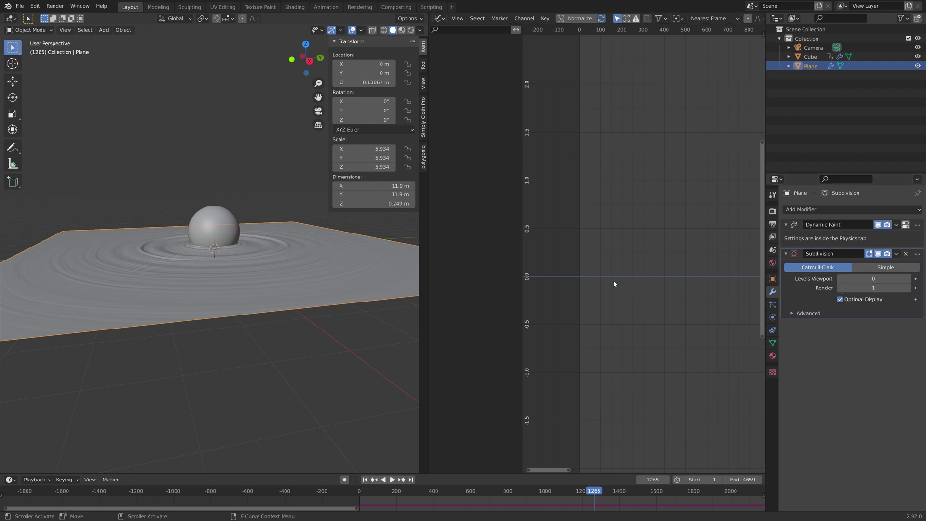
middle_click_drag(325, 259, 356, 263)
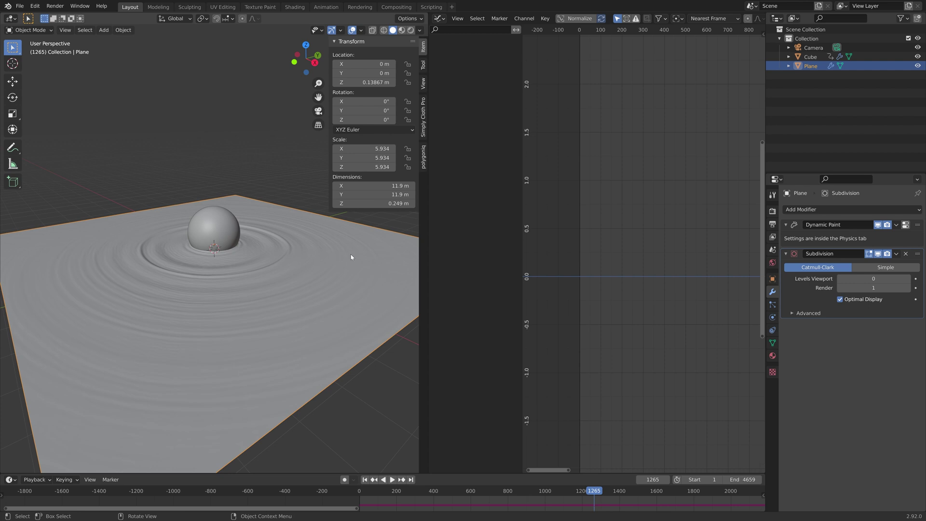
Set the World Color to Environment Texture and pick an image in the Factory_Catwalk folder
left_click(772, 263)
left_click(841, 269)
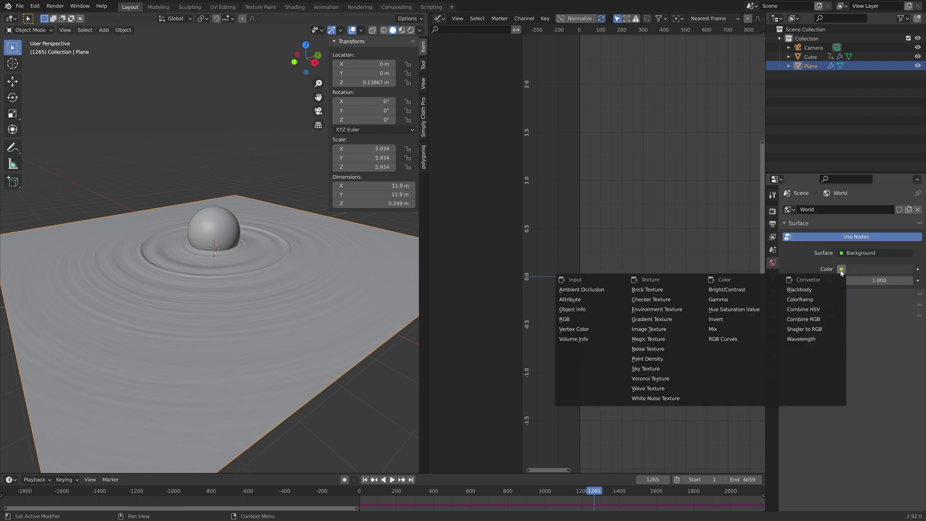
left_click(680, 309)
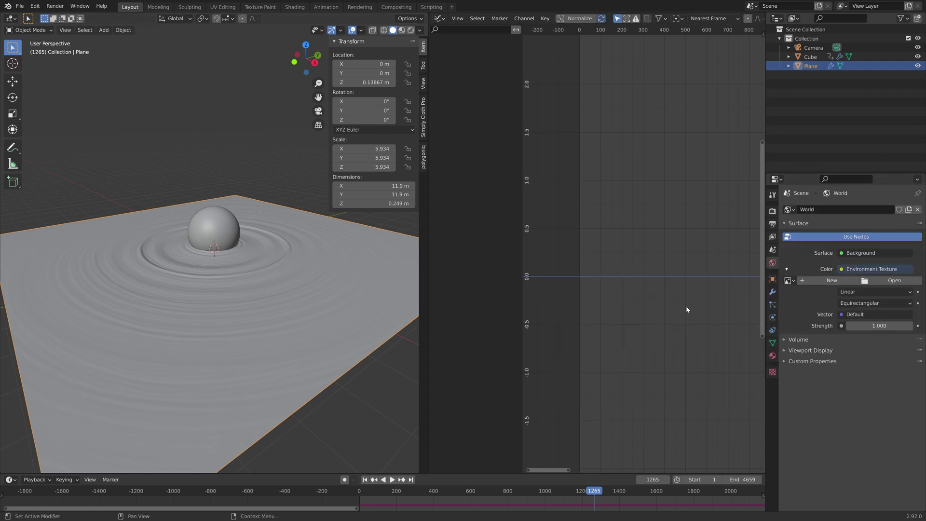
left_click(877, 283)
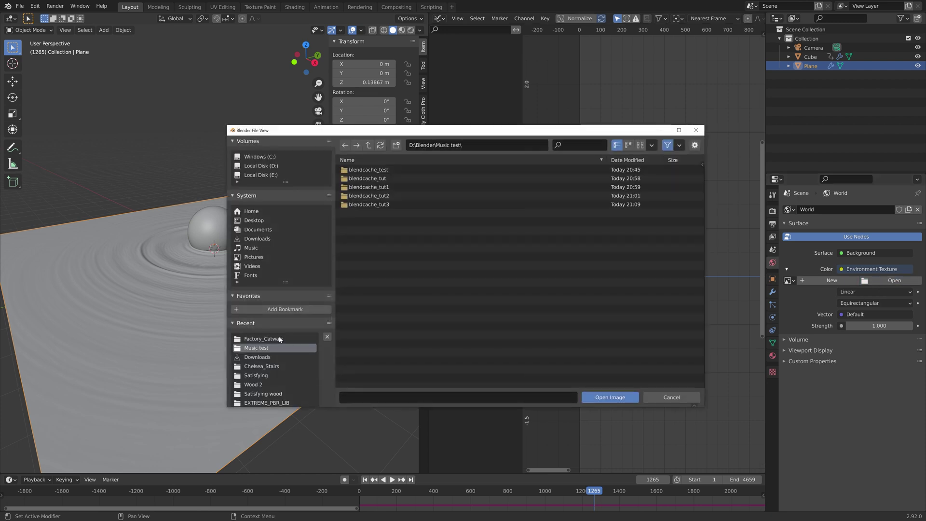
left_click(263, 339)
left_click(369, 169)
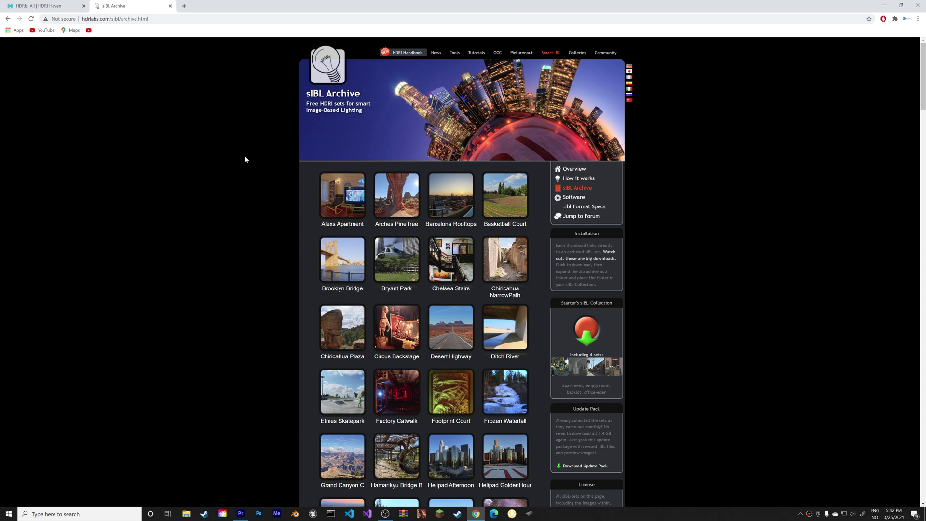
Leave the sIBL Archive Factory Catwalk page for the HDRI Haven catalogue of all HDRIs
mouse_move(394, 403)
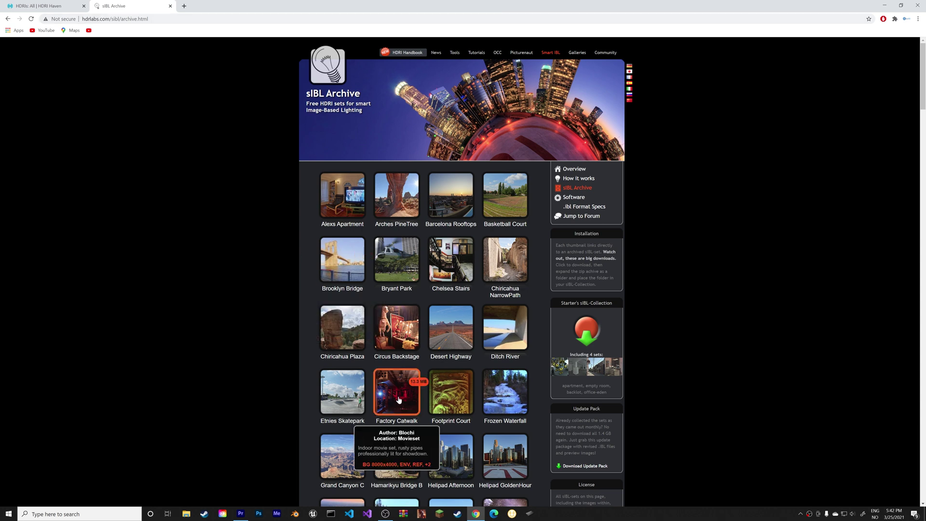
left_click(43, 6)
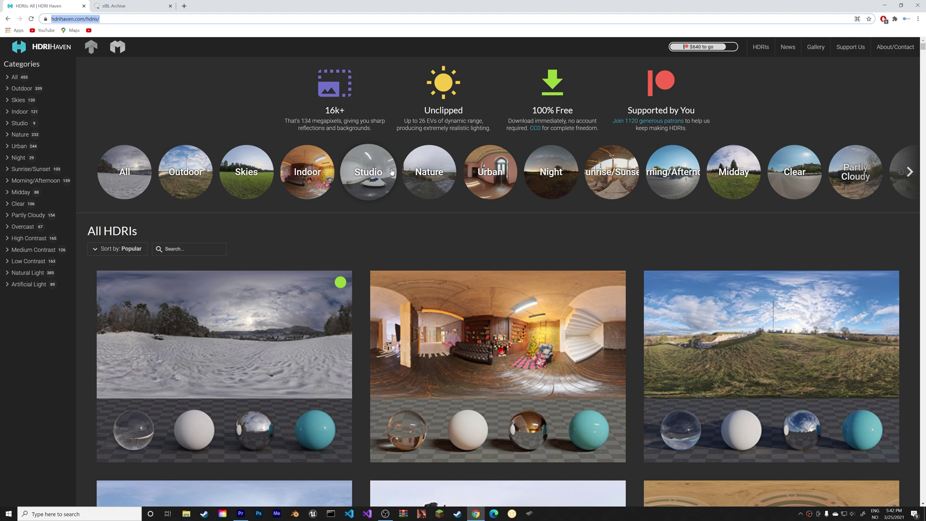
scroll(392, 173, "down", 6)
scroll(370, 237, "up", 6)
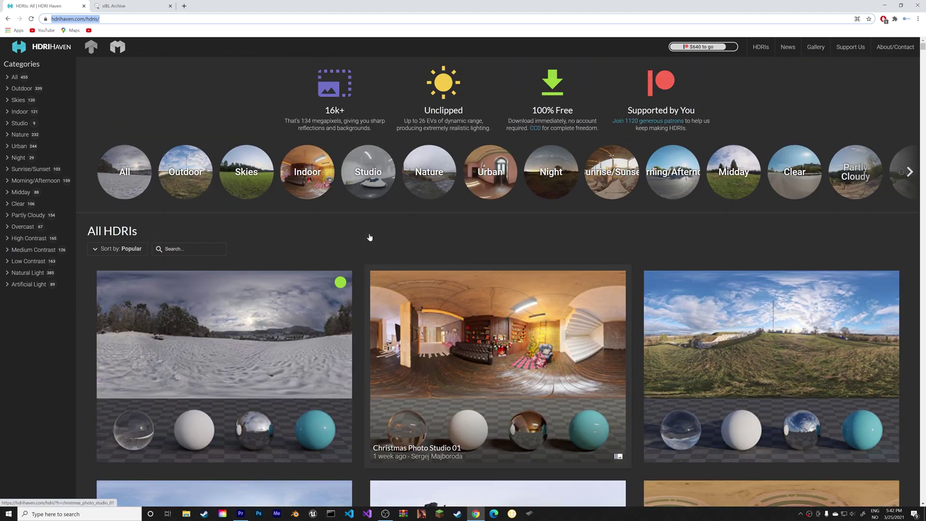
left_click(370, 236)
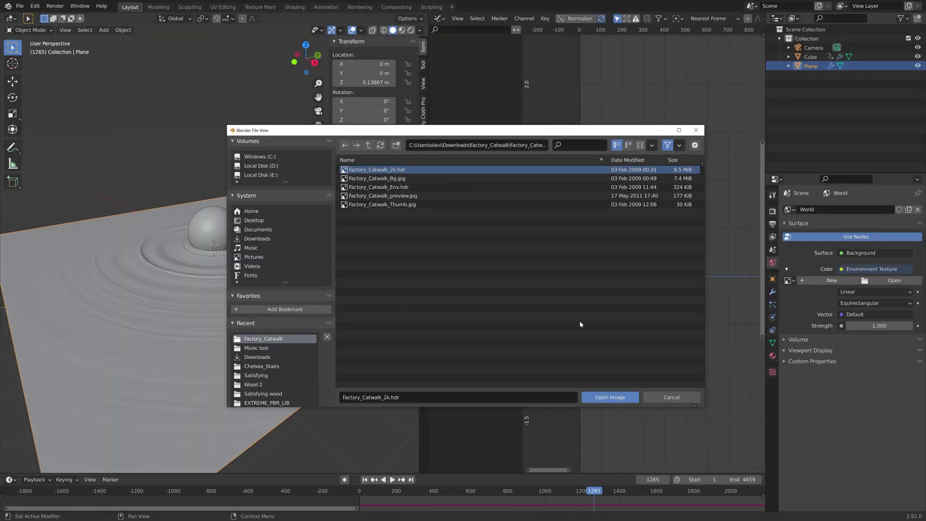
Load Factory_Catwalk_2k.hdr as the world, view Rendered shading, and set samples to 100
left_click(597, 401)
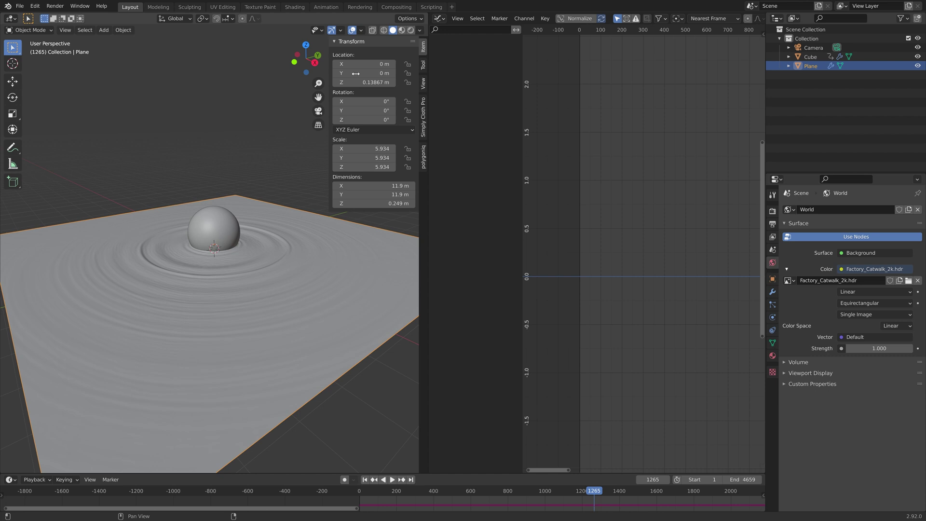
left_click(410, 31)
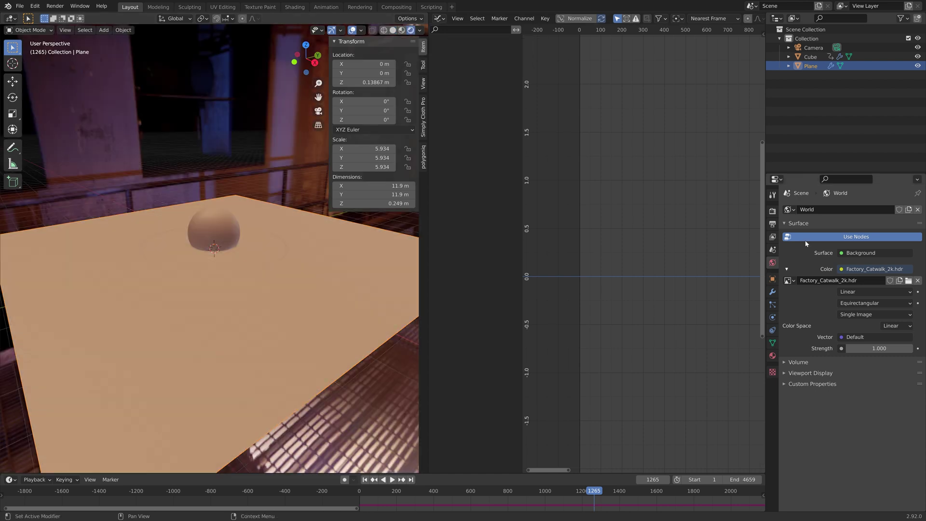
left_click(773, 211)
left_click_drag(881, 236, 881, 246)
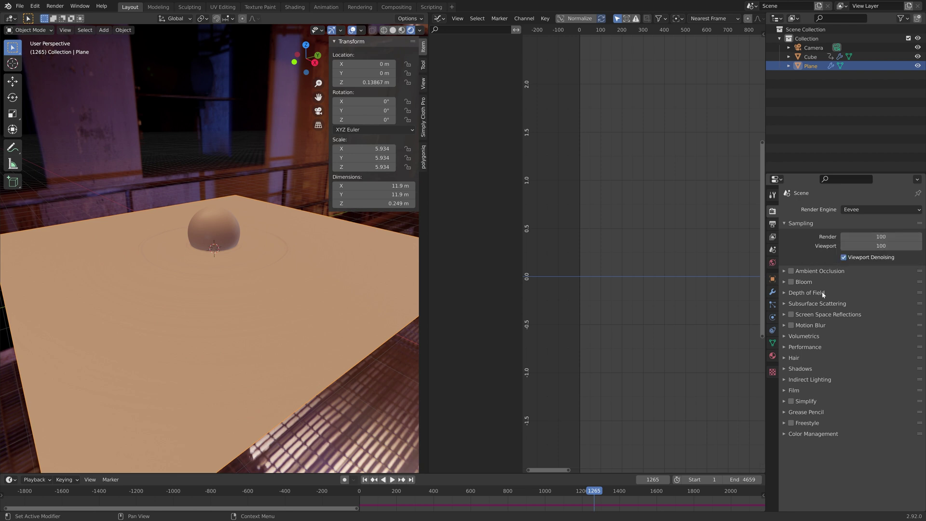
Give the plane a new Glossy BSDF material with roughness 0.073
left_click(773, 356)
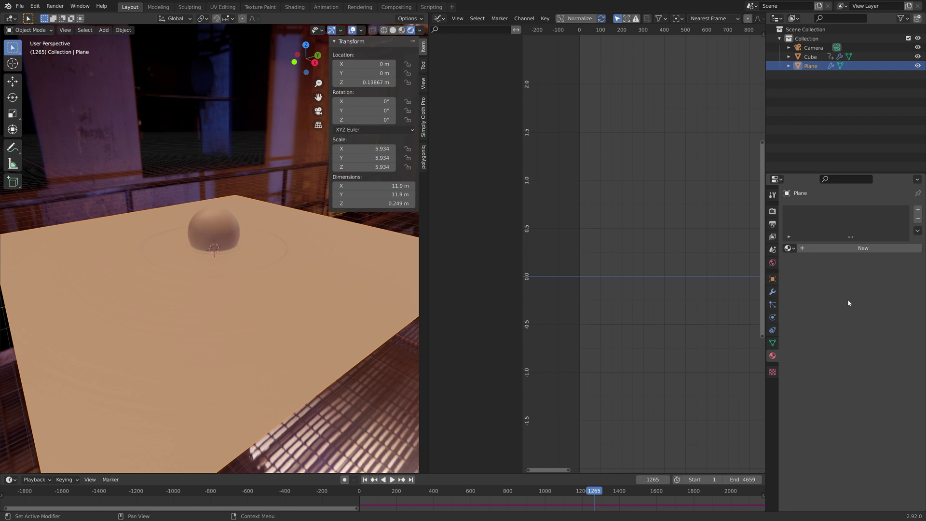
left_click(839, 249)
left_click(866, 302)
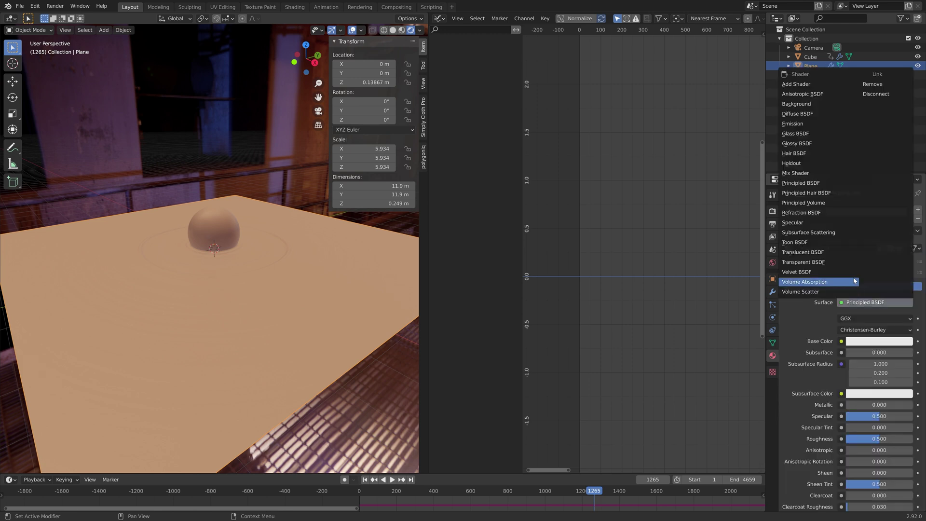
left_click(797, 142)
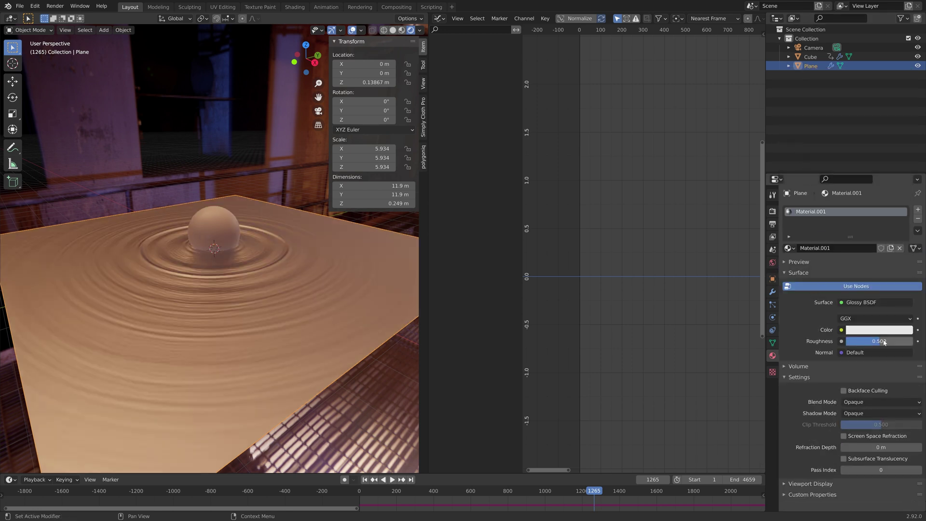
left_click_drag(884, 342, 849, 342)
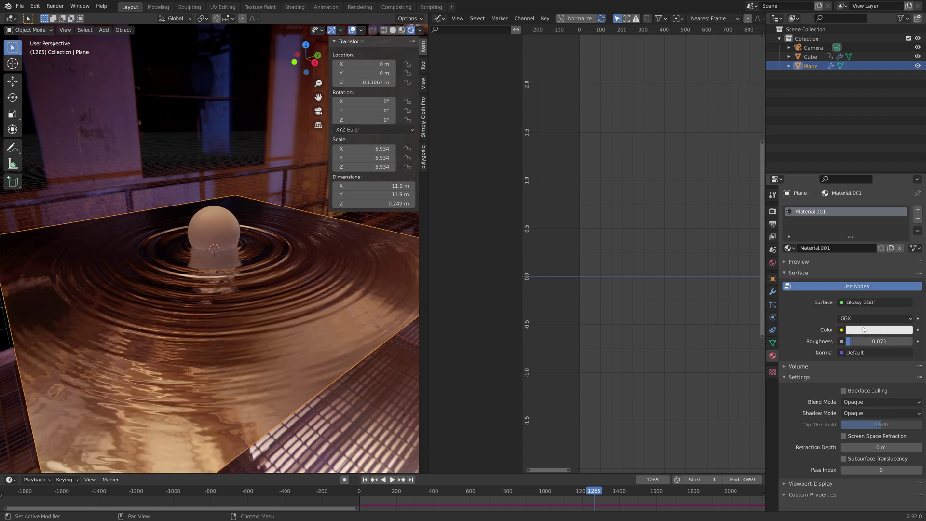
middle_click_drag(270, 241, 345, 254)
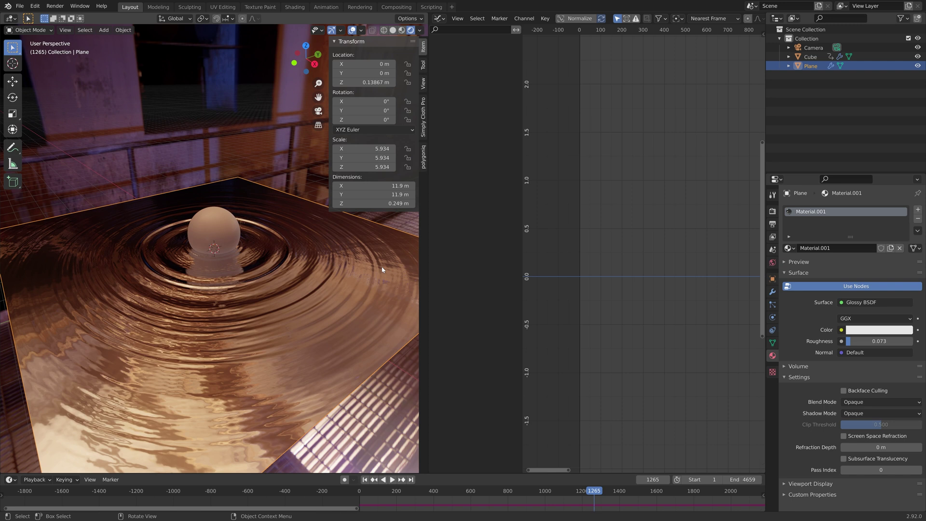
Darken the plane's glossy colour to value 0.243 and check the reflections
left_click(863, 329)
left_click_drag(907, 208, 906, 222)
middle_click_drag(271, 244, 226, 250)
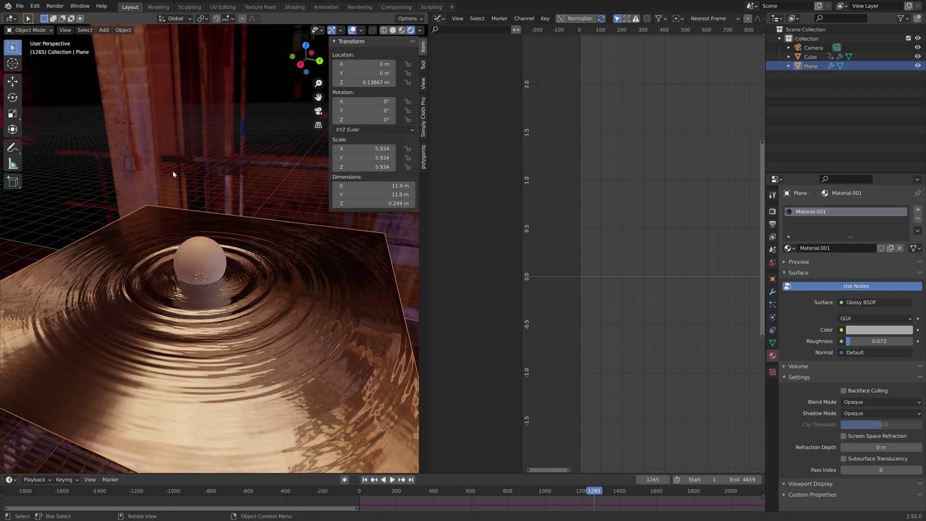
left_click(123, 29)
middle_click_drag(145, 213, 189, 268)
left_click(810, 56)
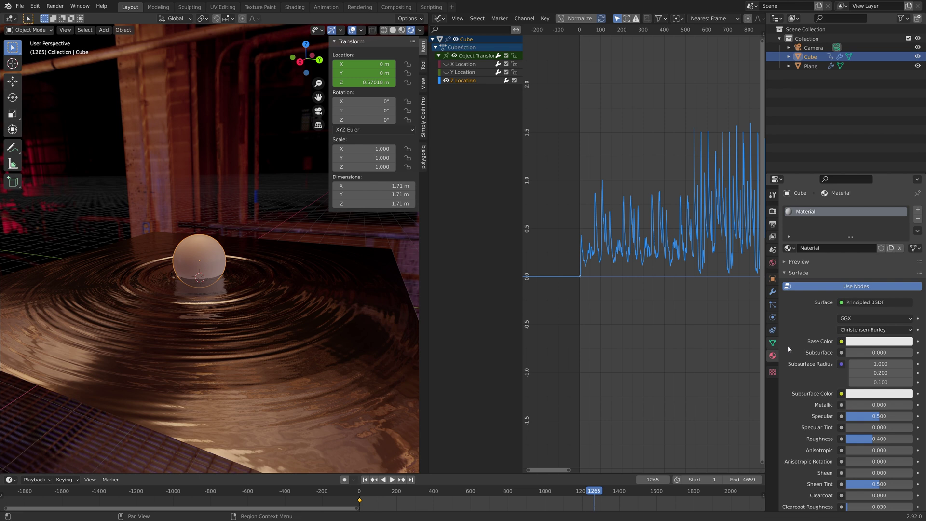
Make the sphere a Glossy BSDF with roughness 0 and a darker grey colour
left_click(855, 303)
left_click(820, 145)
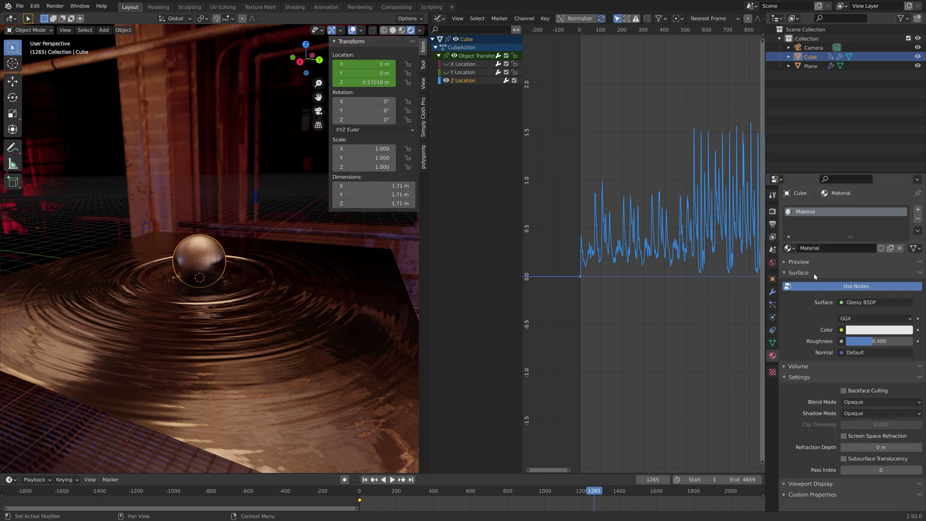
left_click_drag(883, 341, 842, 341)
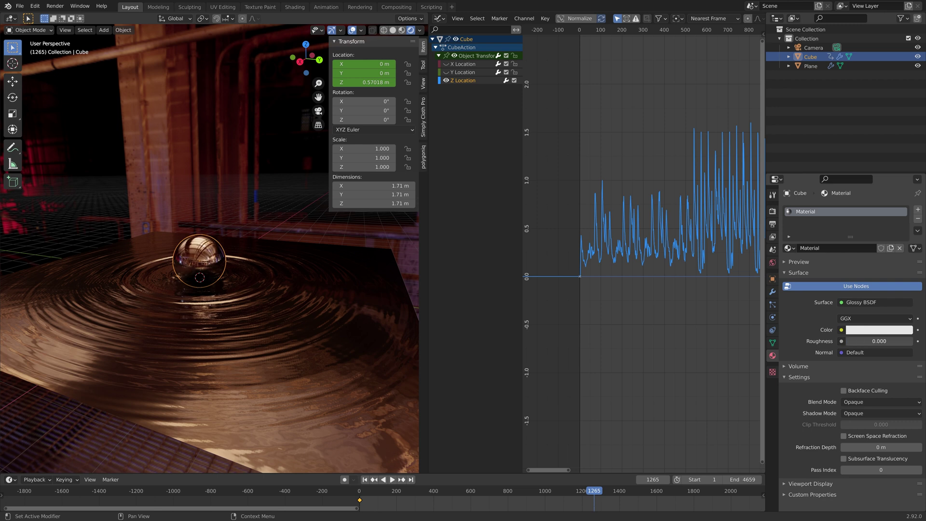
left_click(875, 331)
left_click_drag(884, 308, 868, 307)
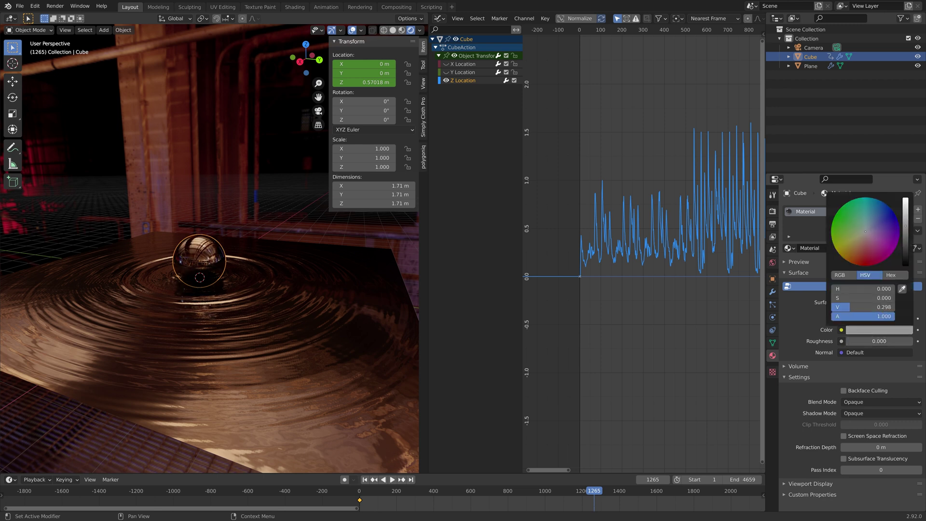
Lower the water plane's roughness to 0.048
middle_click_drag(247, 314, 338, 309)
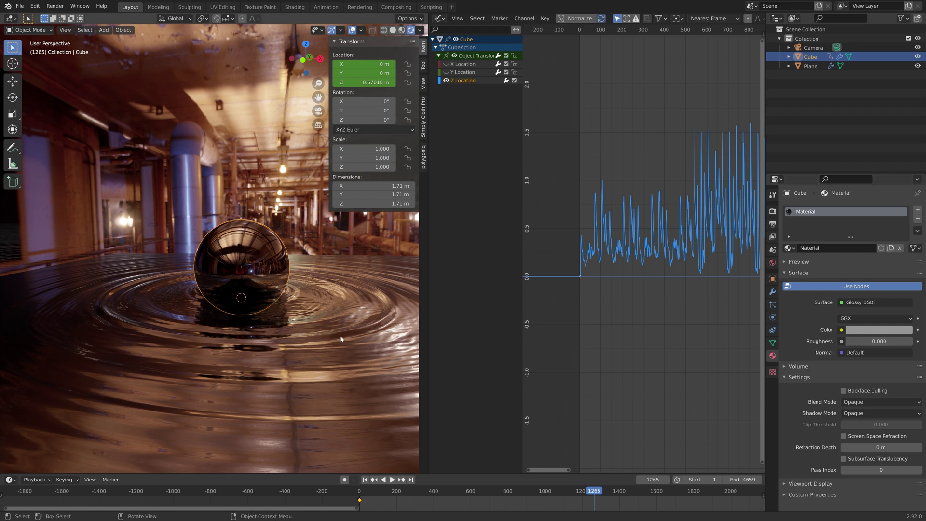
left_click(289, 347)
left_click_drag(879, 341, 870, 341)
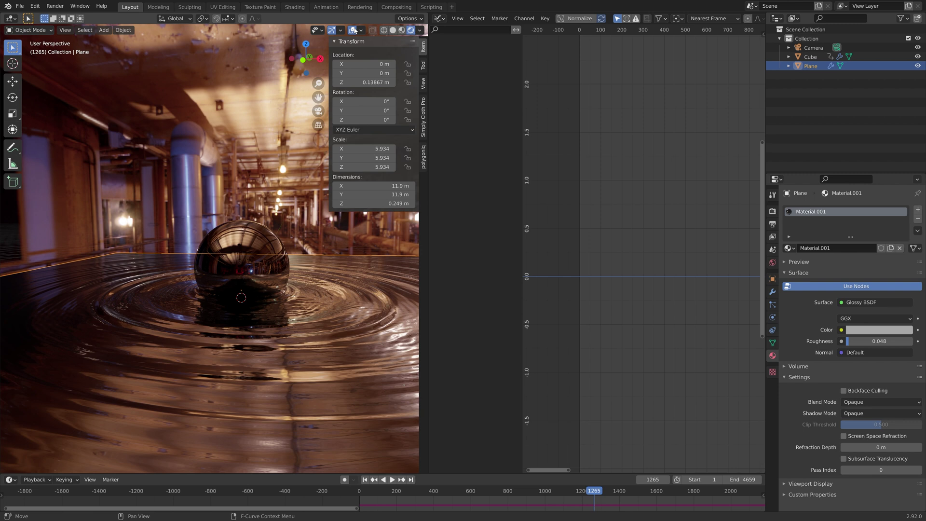
Move the playhead to frame 1270 and save the file as tut4.blend
key("space")
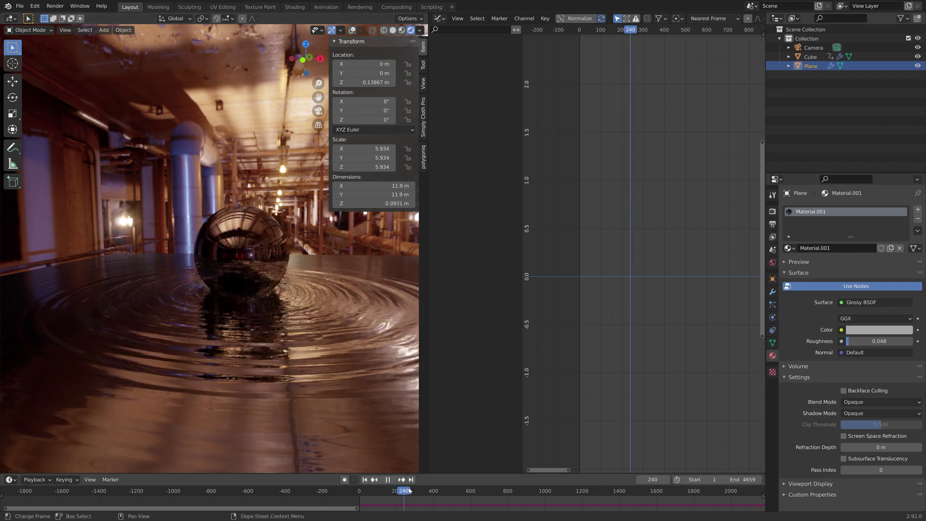
left_click(546, 488)
left_click_drag(546, 481, 595, 470)
key("space")
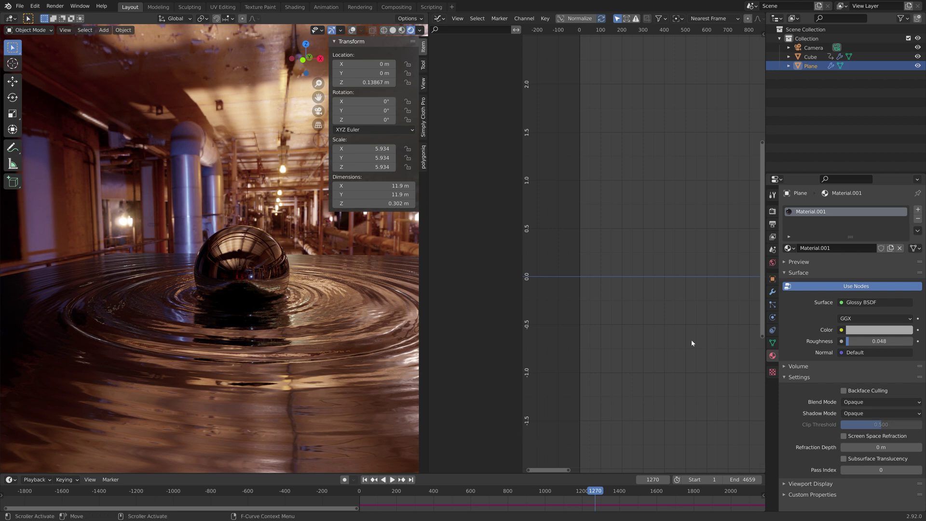
key("ctrl+shift+s")
left_click(611, 397)
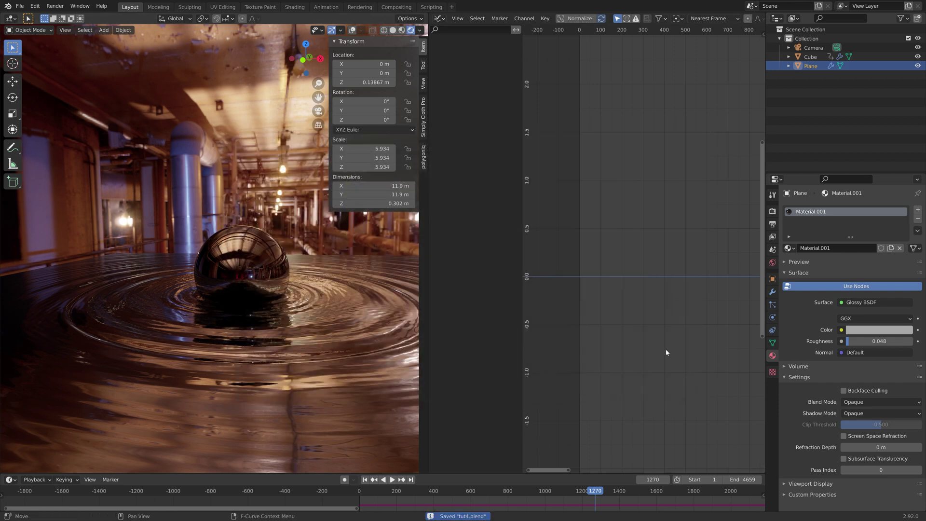
Adjust the World environment strength from 2 down to about 1.1
left_click(773, 262)
type("2")
key("Return")
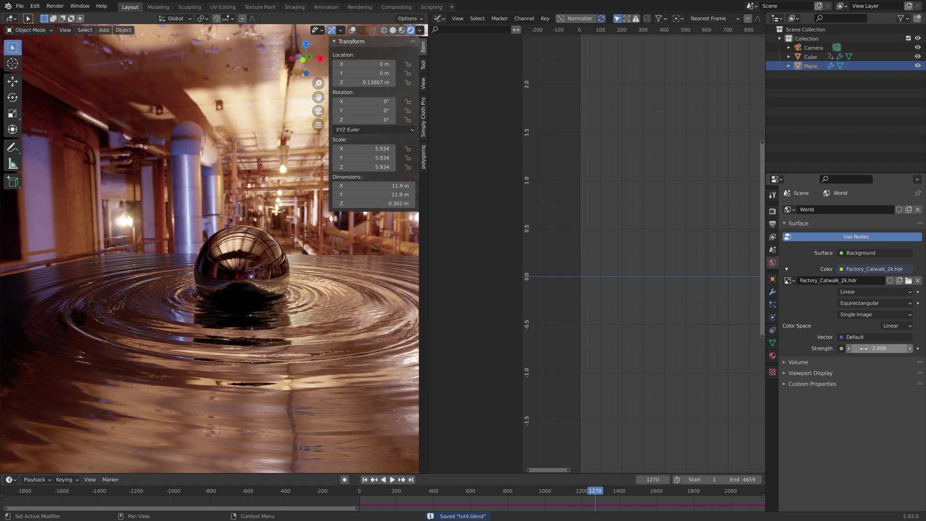
middle_click_drag(208, 297, 355, 290)
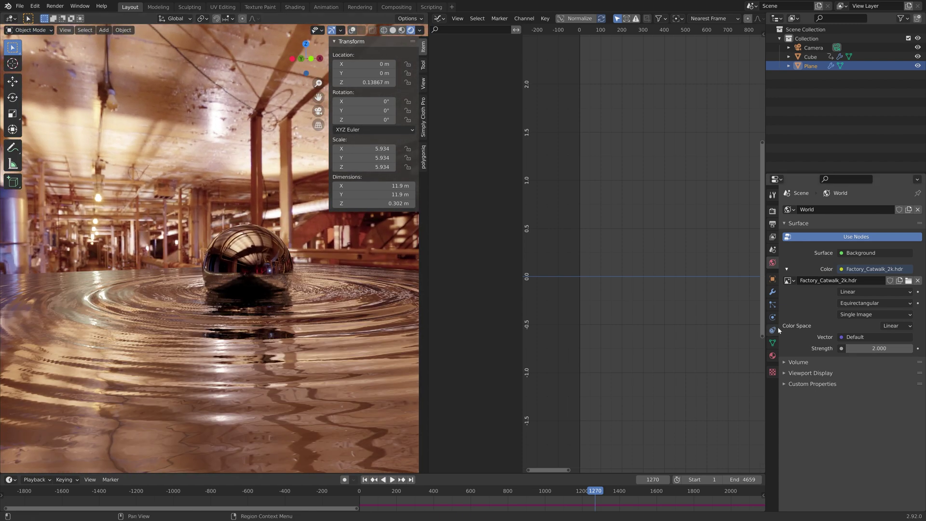
double_click(879, 349)
type("1.1")
key("Return")
left_click_drag(879, 349, 893, 348)
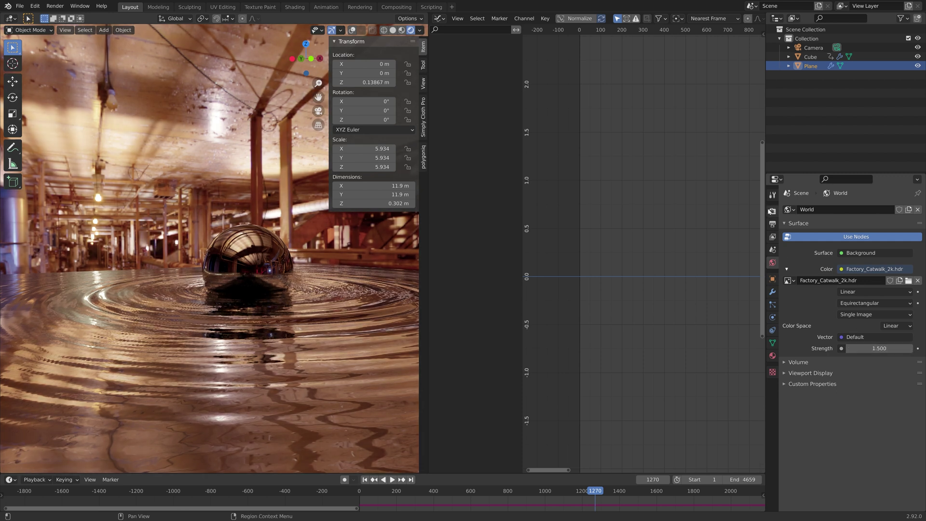
Fine-tune the water and sphere colour brightness, sphere value 0.348, then show Eevee render settings
left_click(773, 356)
left_click(868, 330)
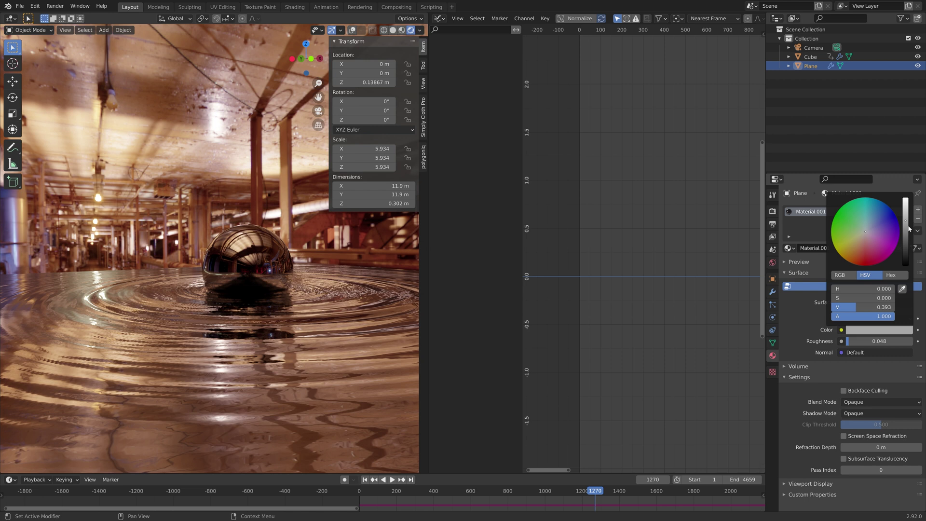
mouse_move(910, 229)
left_mouse_down()
mouse_move(911, 246)
mouse_move(910, 231)
left_mouse_up()
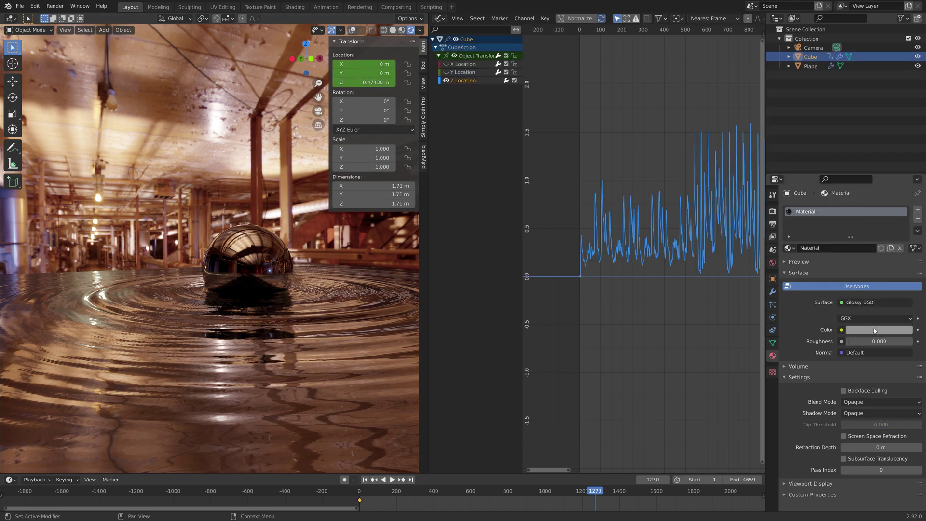
left_click(875, 330)
left_click_drag(903, 204, 906, 225)
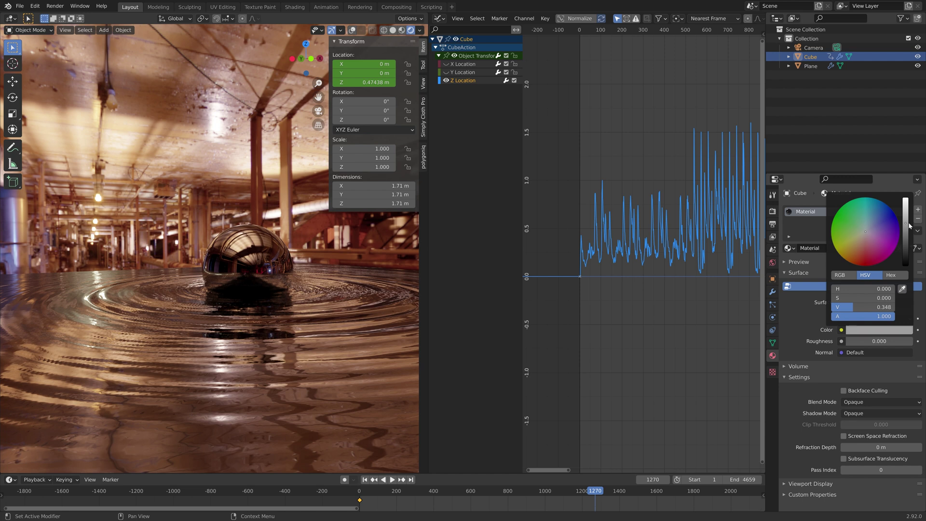
middle_click_drag(308, 273, 256, 270)
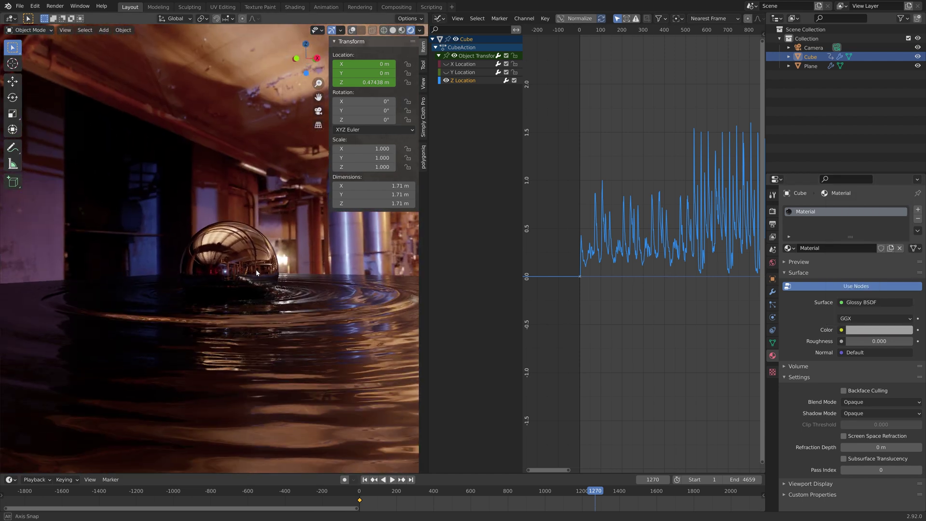
left_click(773, 213)
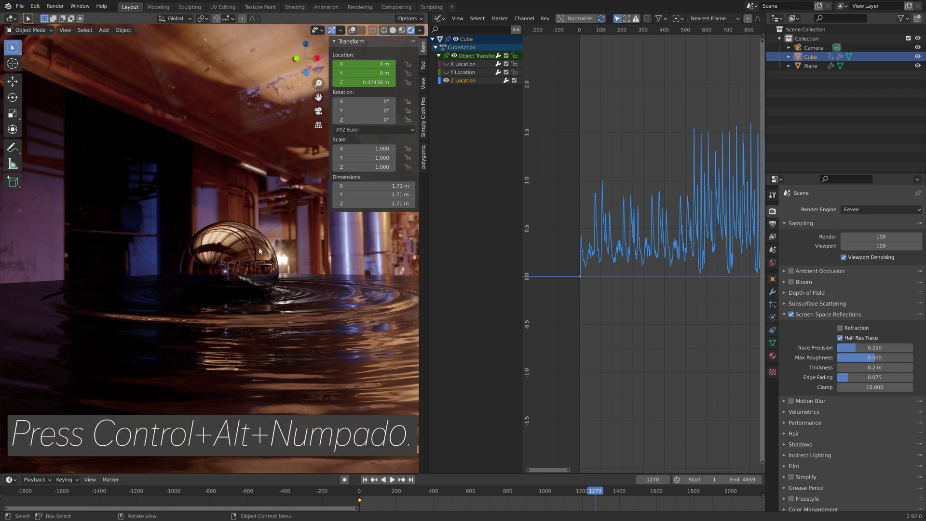
Look through the scene camera and make the film background transparent
key("ctrl+alt+KP_0")
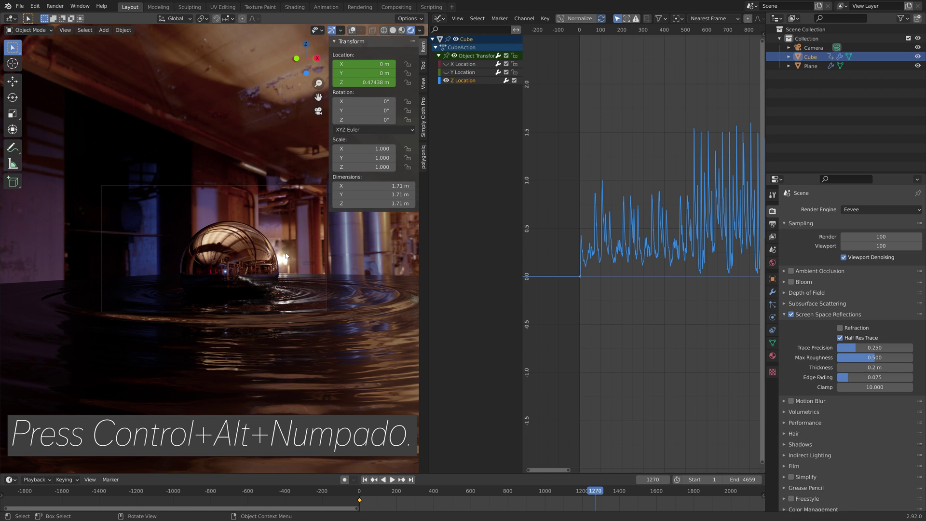
left_click(793, 466)
scroll(803, 461, "down", 2)
left_click(841, 448)
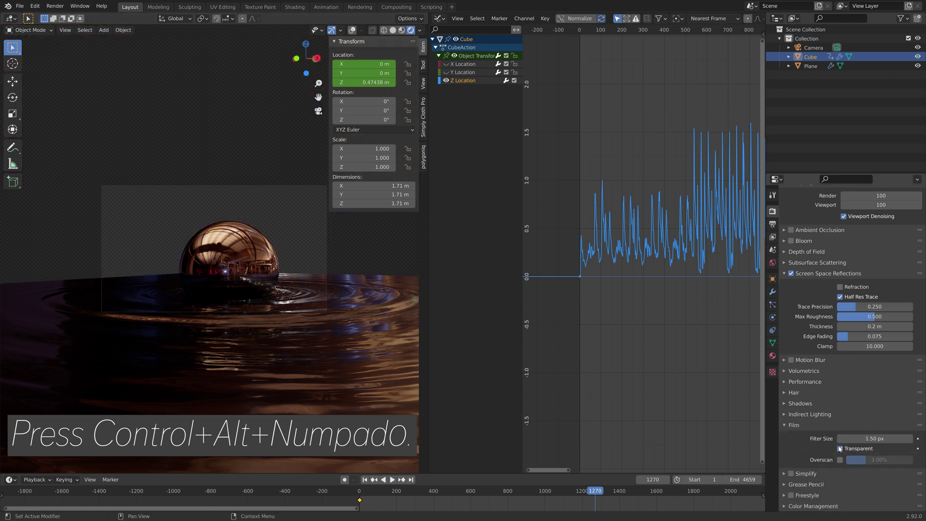
Lock the camera to the view and orbit it to frame the sphere over the ripples
left_click(423, 83)
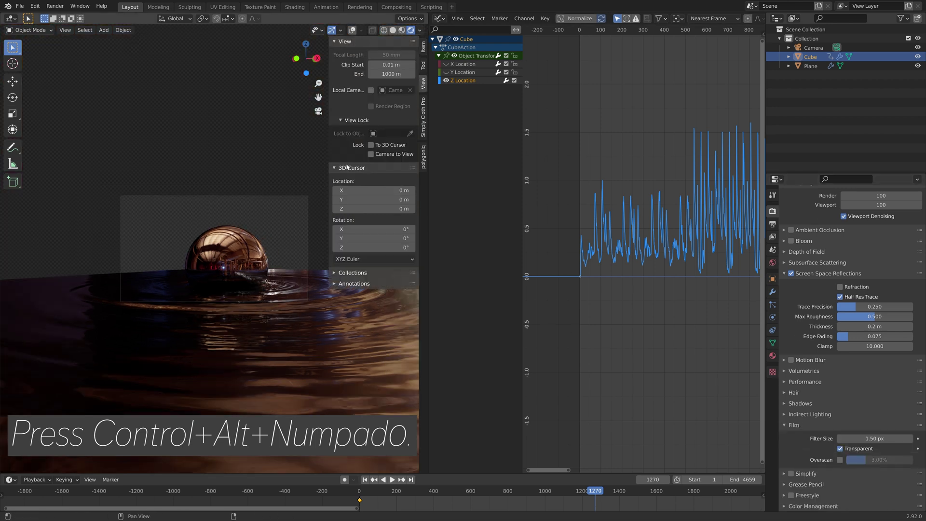
key("Home")
left_click(371, 154)
scroll(264, 215, "down", 5)
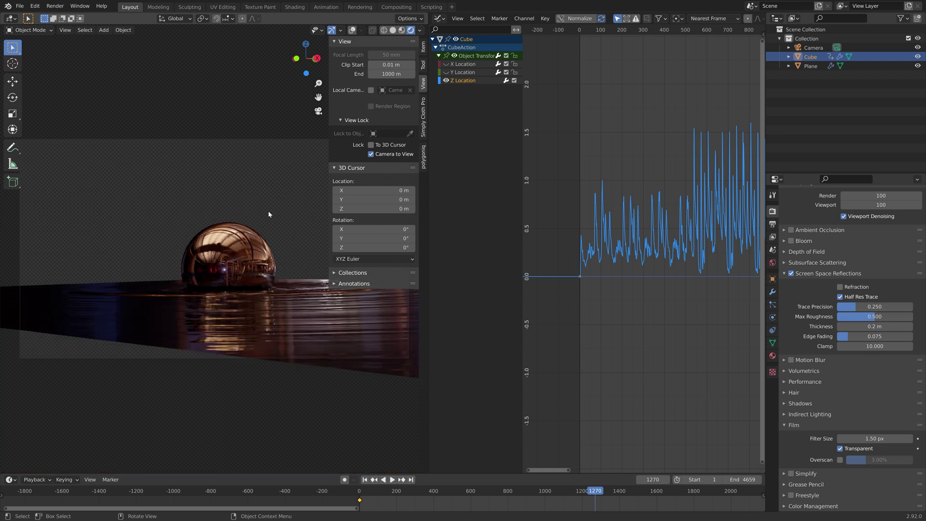
mouse_move(262, 220)
middle_mouse_down()
mouse_move(258, 234)
mouse_move(286, 234)
mouse_move(260, 235)
middle_mouse_up()
left_click(371, 154)
scroll(262, 203, "down", 3)
left_click(371, 154)
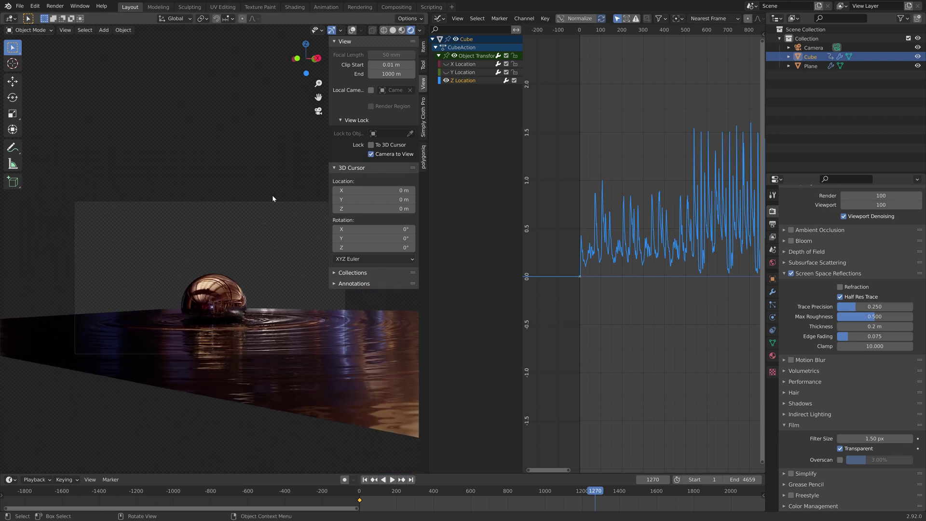
mouse_move(271, 198)
middle_mouse_down()
mouse_move(262, 199)
mouse_move(277, 200)
middle_mouse_up()
left_click(393, 480)
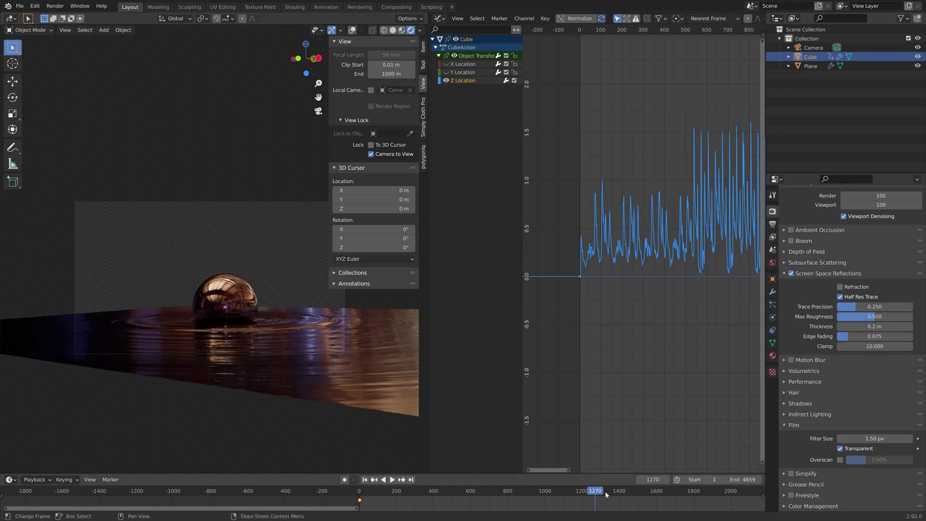
Select the plane and delete its existing Dynamic Paint wave cache
mouse_move(472, 492)
left_mouse_down()
mouse_move(543, 492)
mouse_move(394, 499)
mouse_move(424, 488)
mouse_move(441, 451)
mouse_move(486, 482)
left_mouse_up()
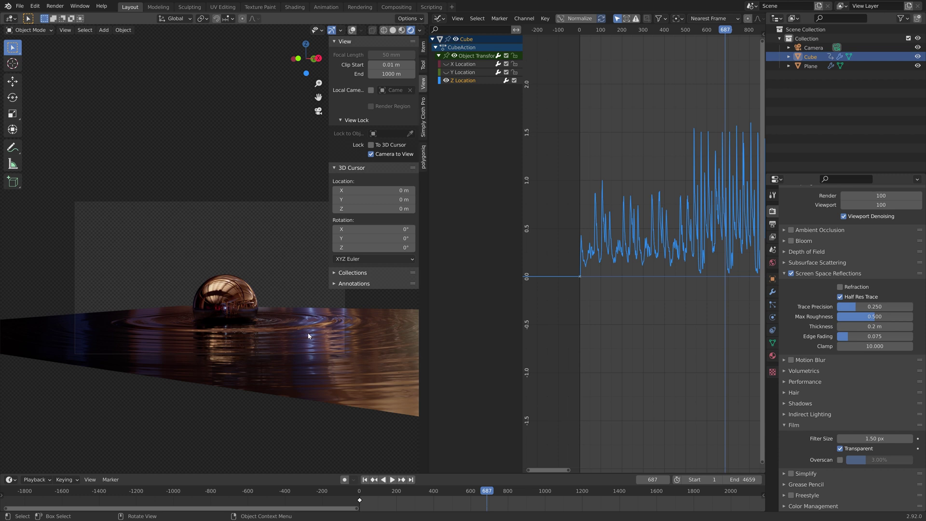
left_click(309, 336)
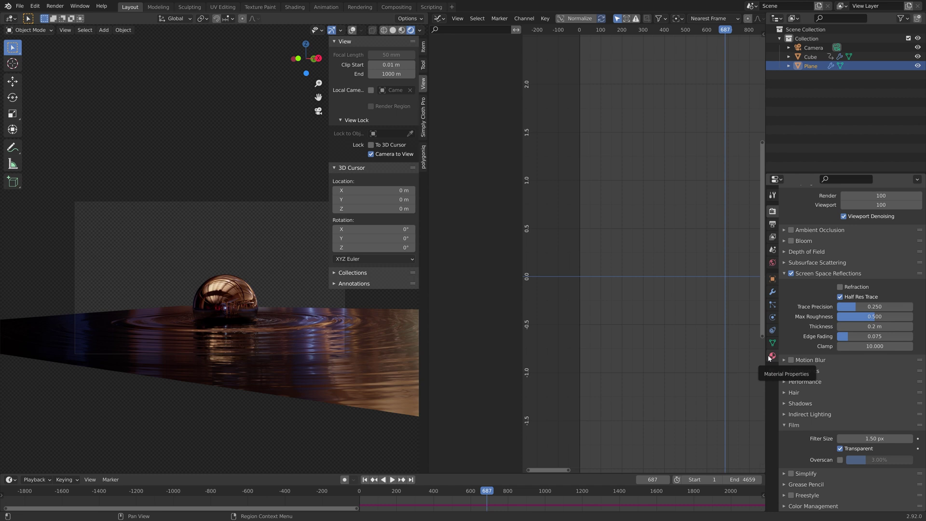
left_click(772, 318)
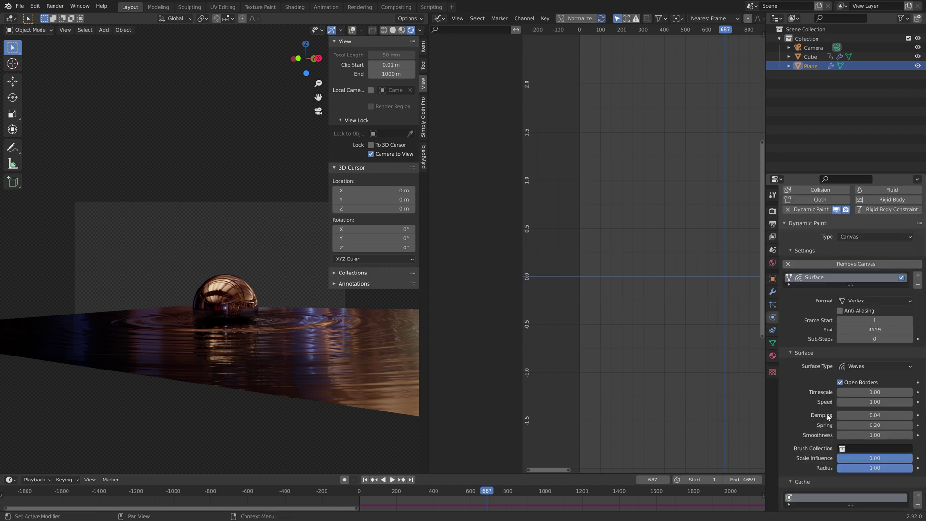
scroll(828, 418, "down", 3)
left_click(813, 484)
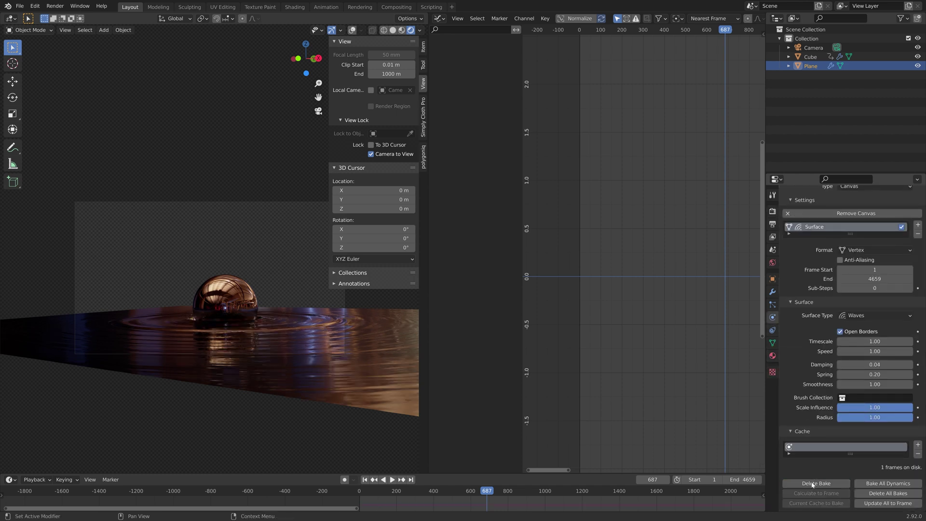
Return to frame 1 and re-bake all 4659 Dynamic Paint wave frames
left_click(402, 499)
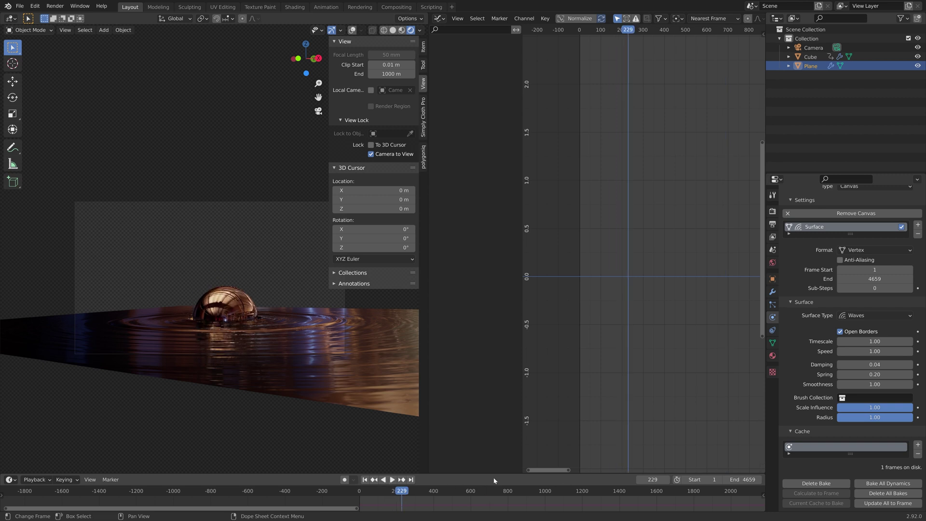
left_click(365, 479)
left_click(815, 483)
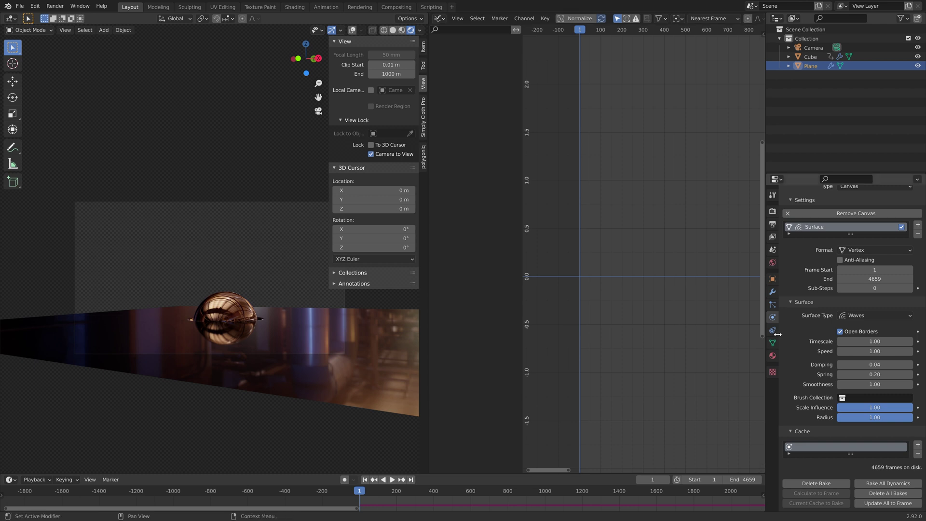
left_click(772, 212)
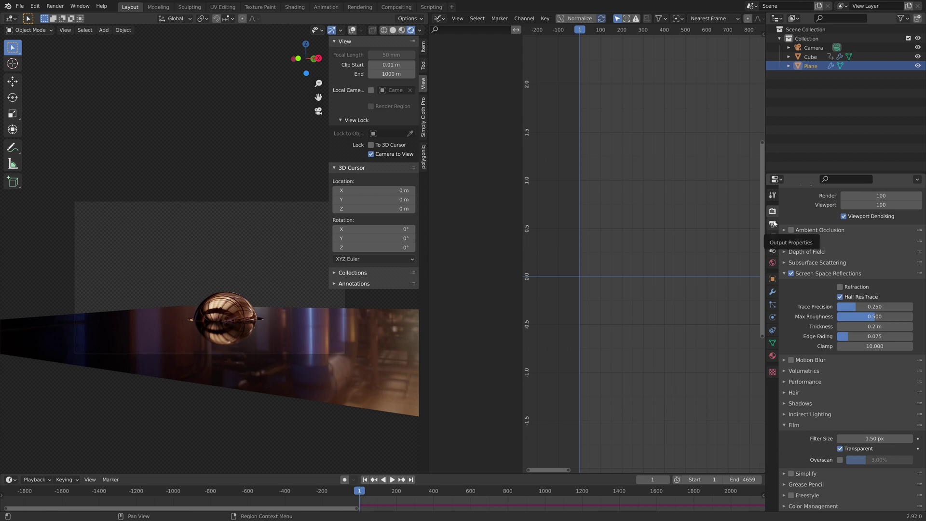
Set the resolution scale to 200% and browse the output path to E:\Large renders
left_click(773, 224)
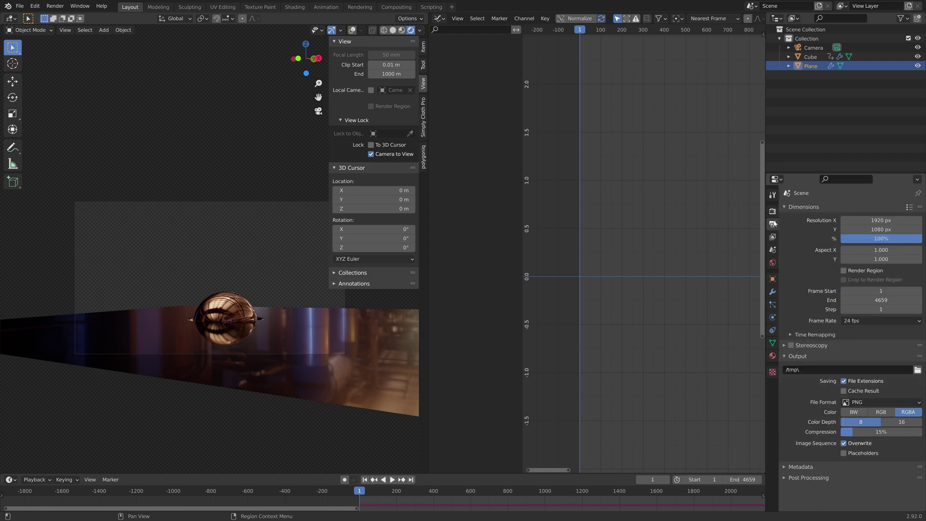
left_click(866, 240)
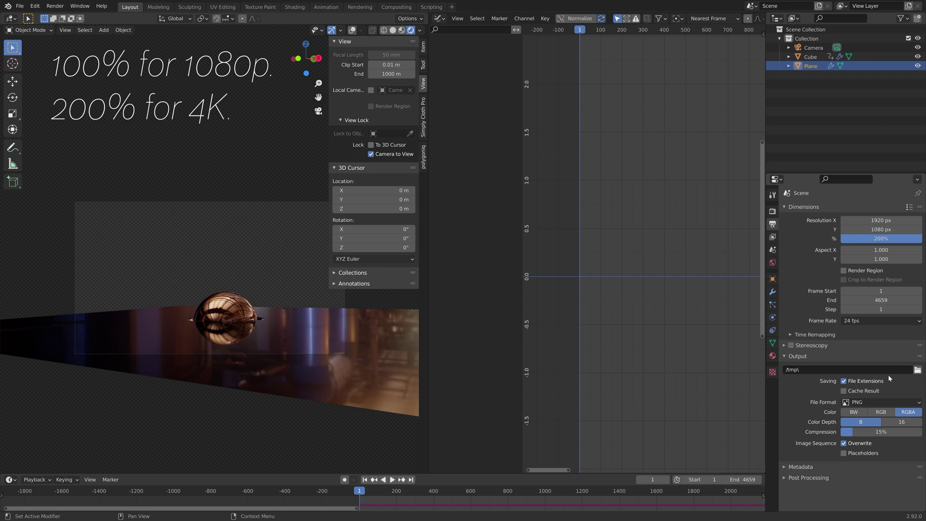
left_click(918, 370)
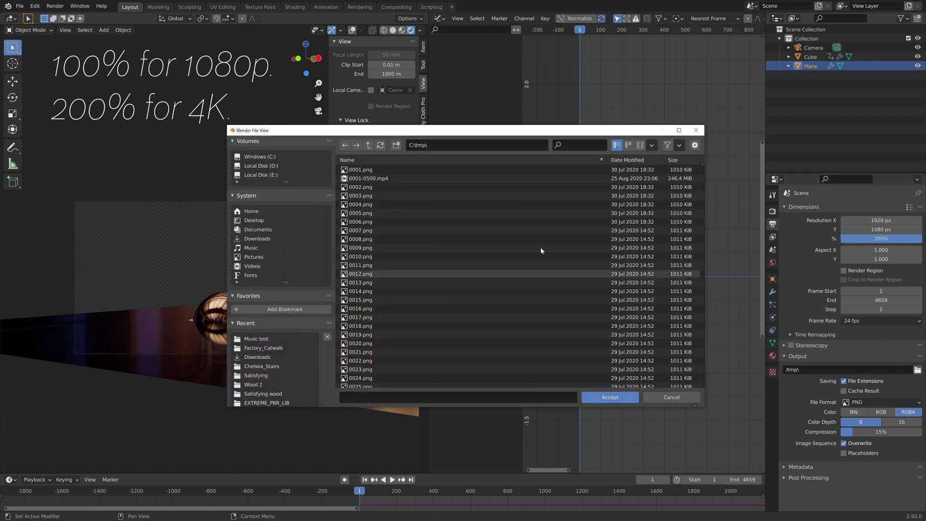
left_click(257, 176)
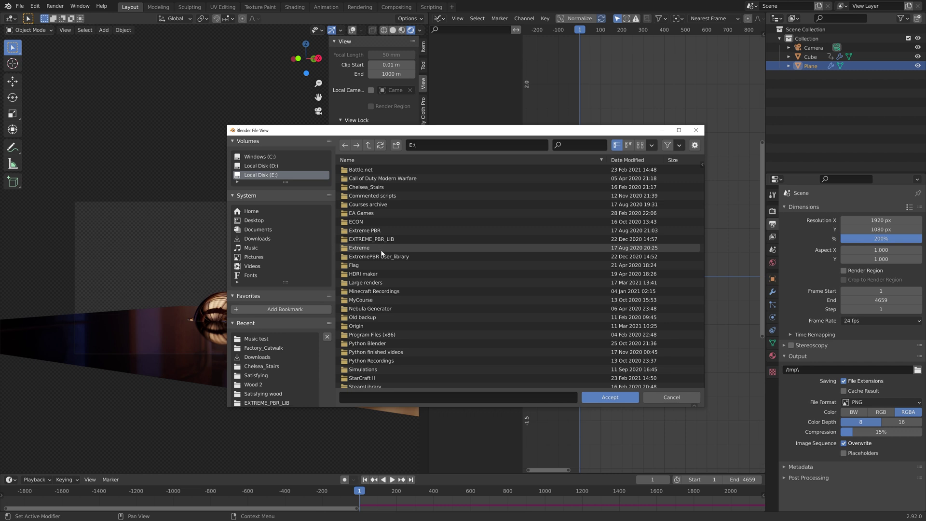
double_click(380, 282)
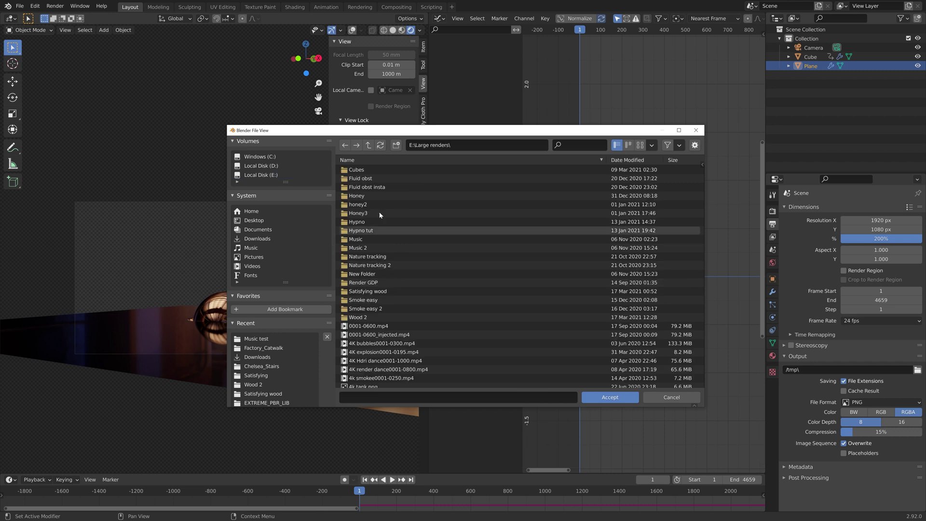
Create and open a new Music ball folder, naming the output file tut
left_click(396, 146)
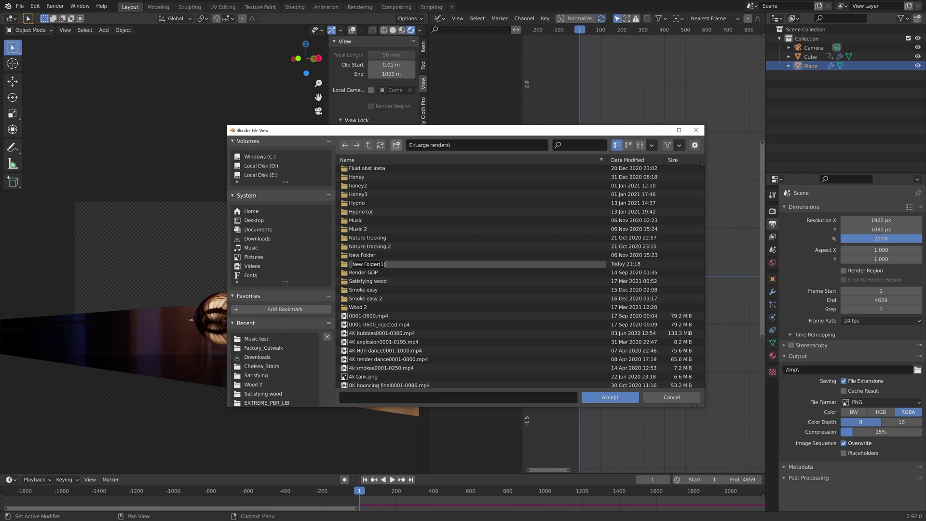
type("mu")
key("BackSpace")
key("BackSpace")
type("Music b")
key("Return")
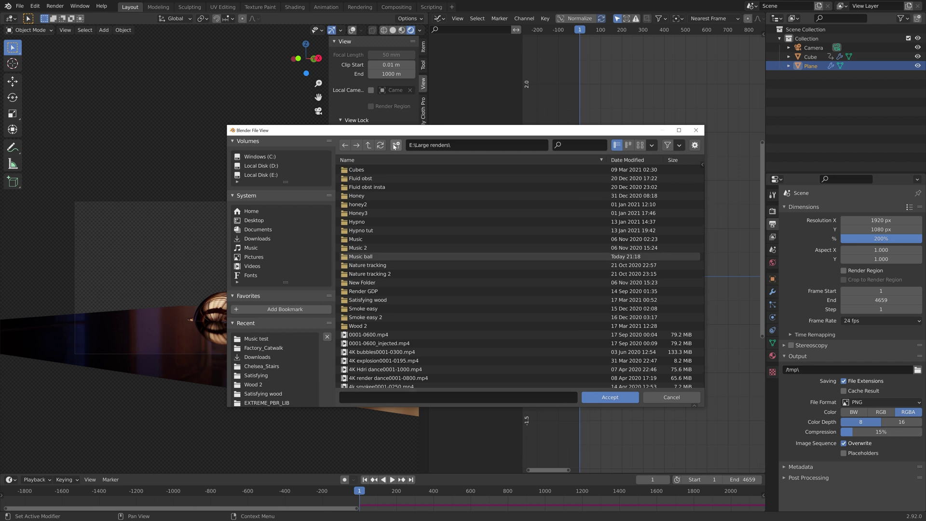
double_click(394, 259)
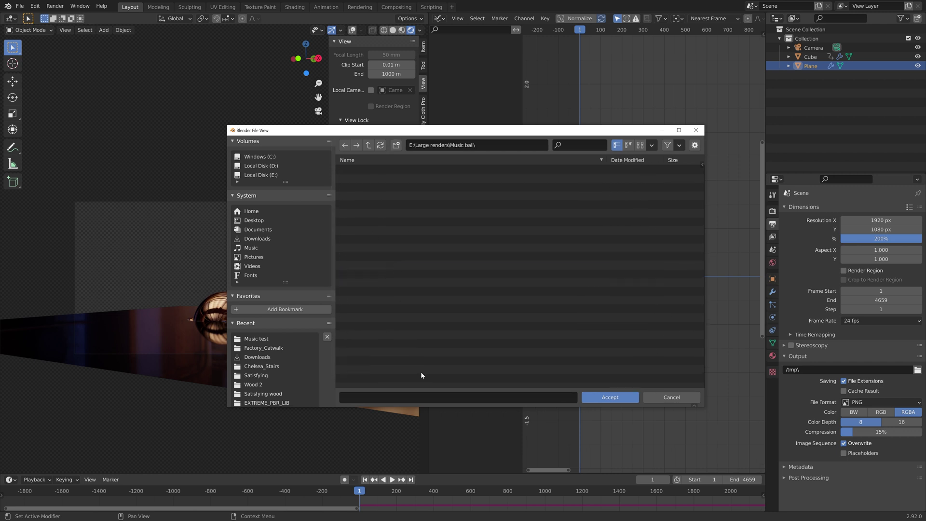
type("tut")
Accept the Music ball 2\tut output path, save the project, and set PNG compression to 90%
left_click(600, 396)
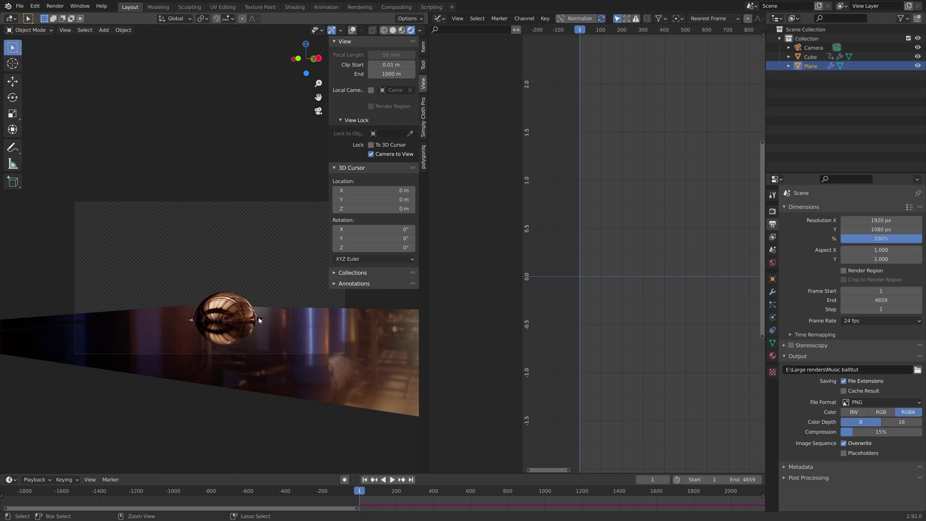
key("ctrl+s")
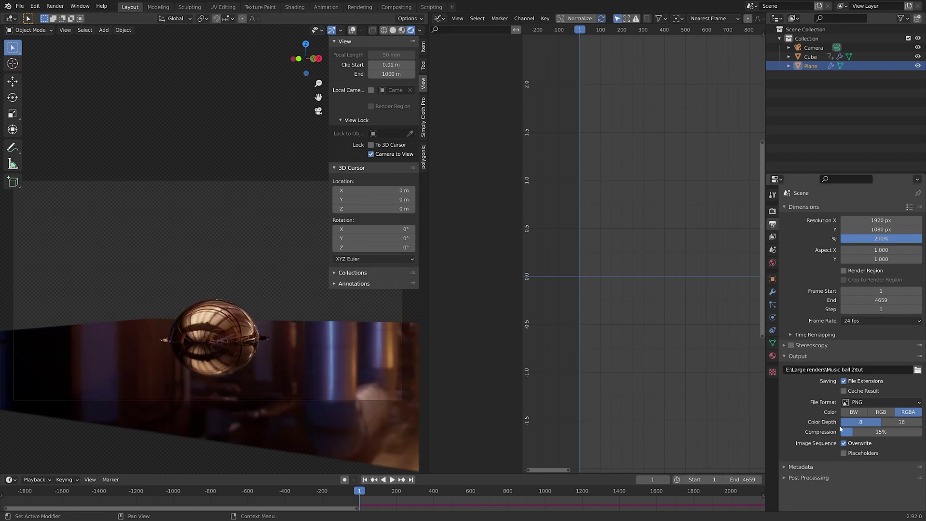
left_click(881, 431)
type("90")
key("Return")
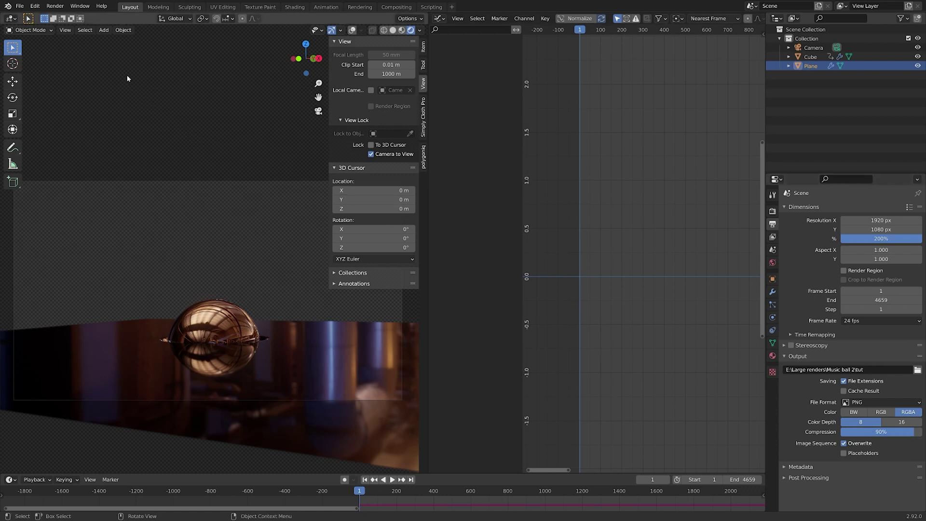
left_click(59, 8)
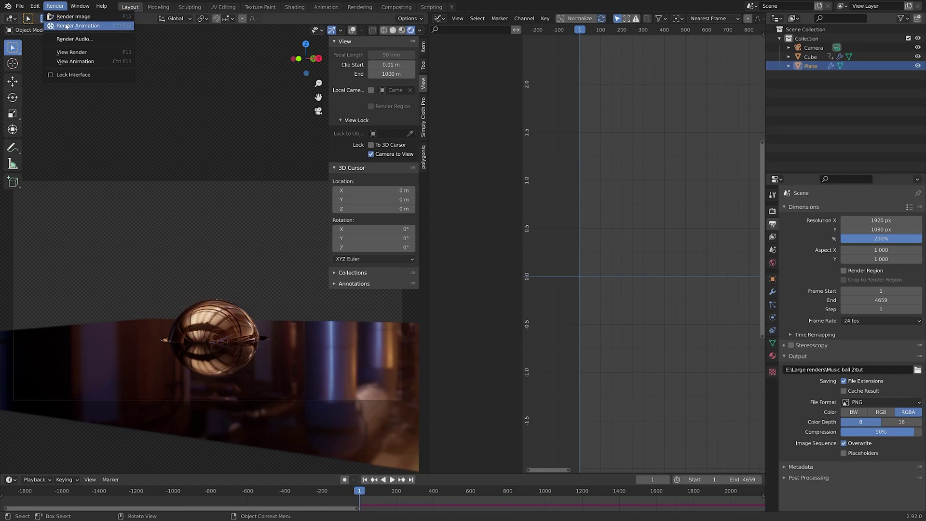